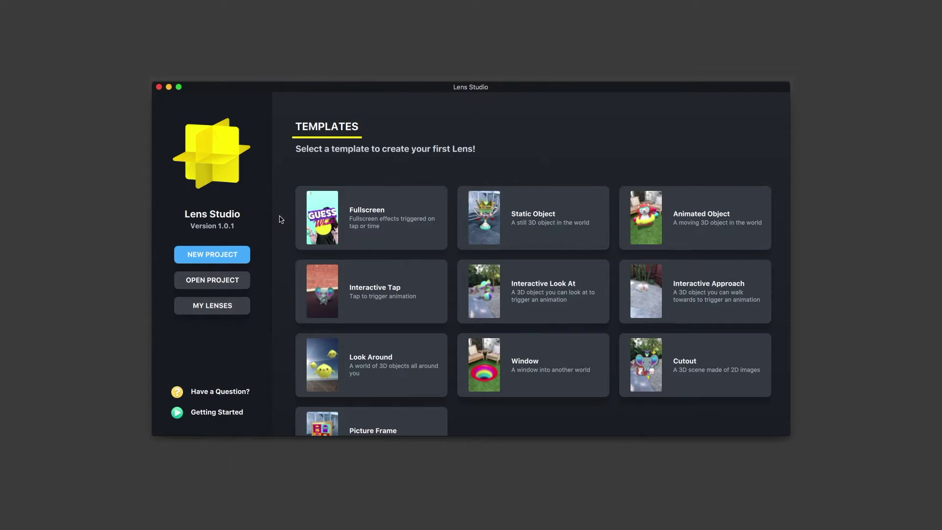
Create a new project from the Fullscreen template.
mouse_move(322, 214)
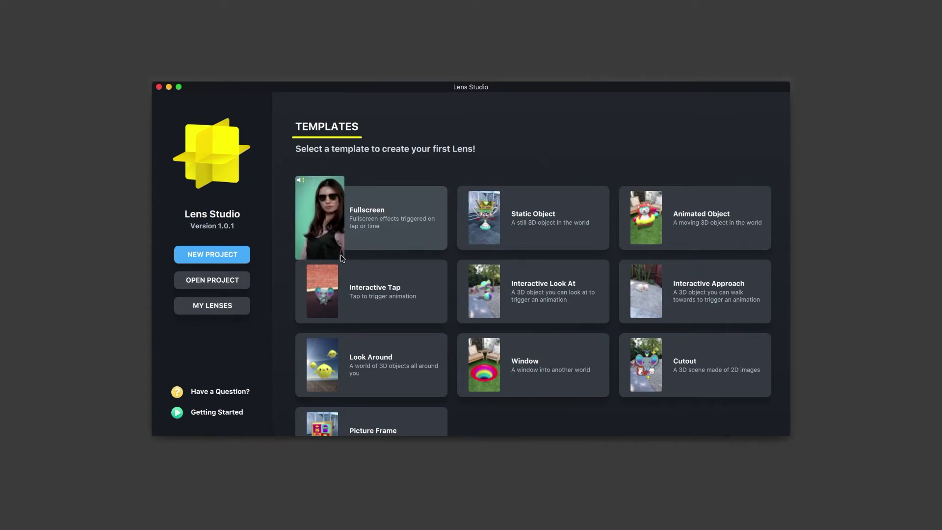
left_click(367, 227)
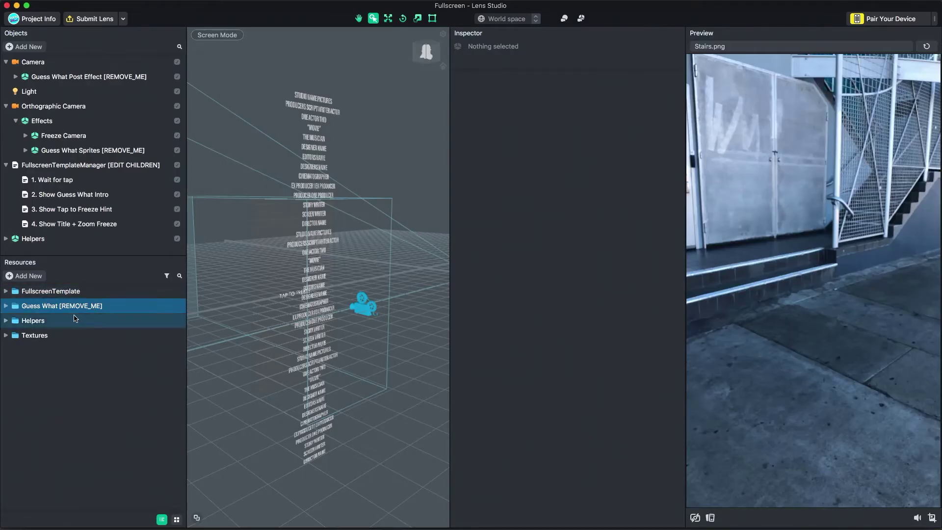
Remove the Guess What Post Effect and Guess What Sprites objects and the Guess What resource folder, all marked [REMOVE_ME].
left_click(101, 152)
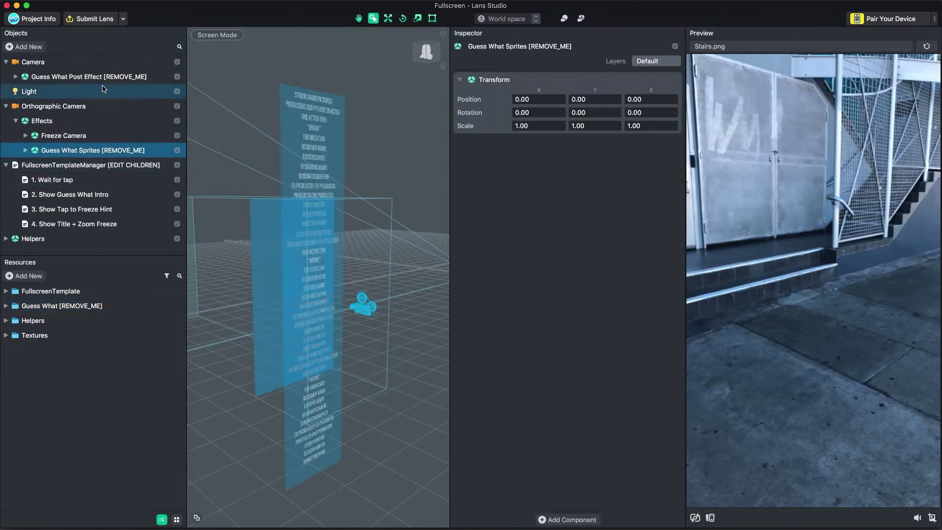
left_click(100, 77)
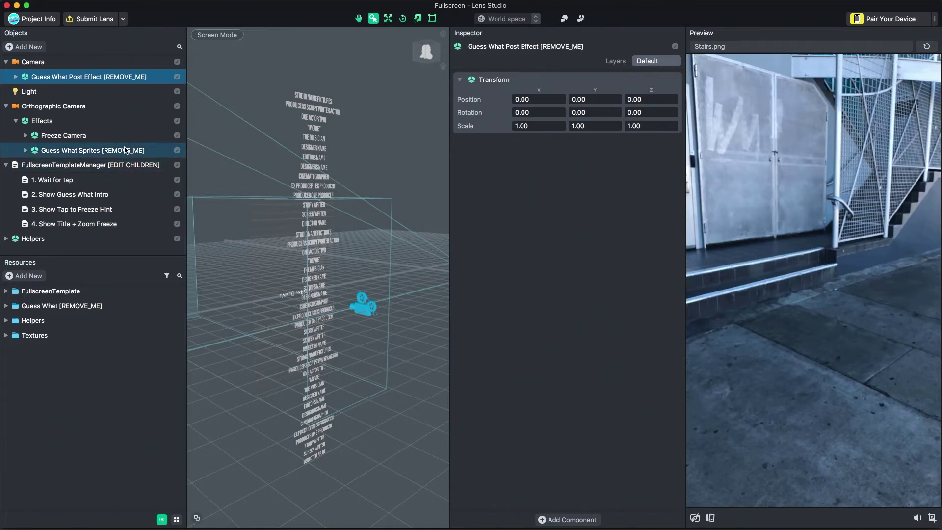
right_click(109, 79)
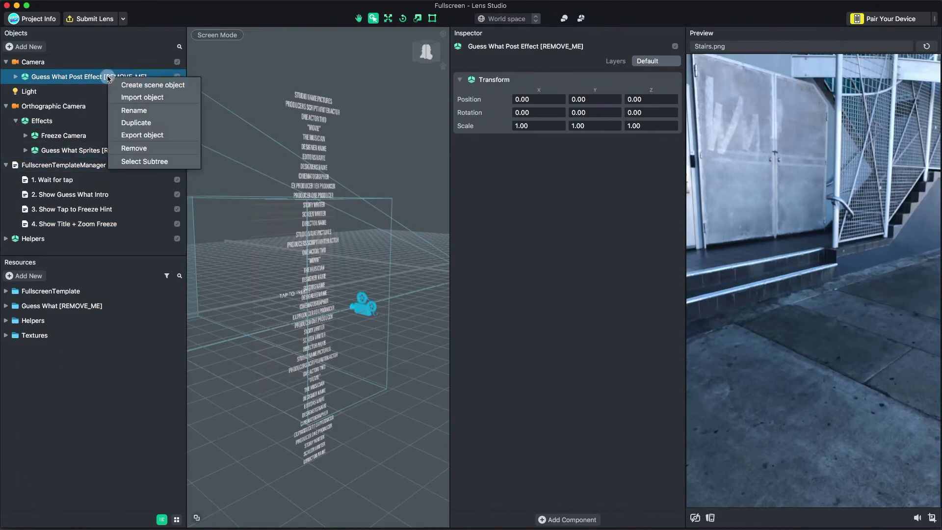
left_click(134, 148)
left_click(114, 137)
key("Delete")
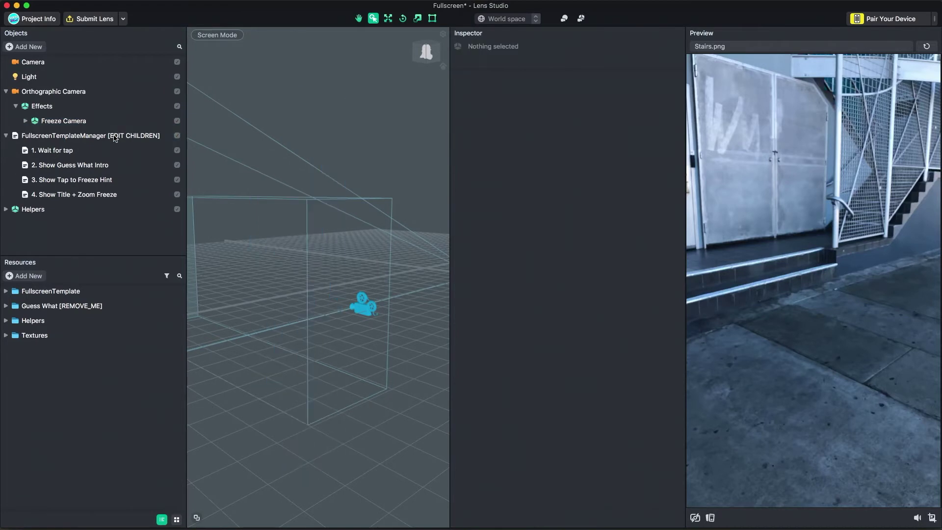
left_click(70, 309)
key("Delete")
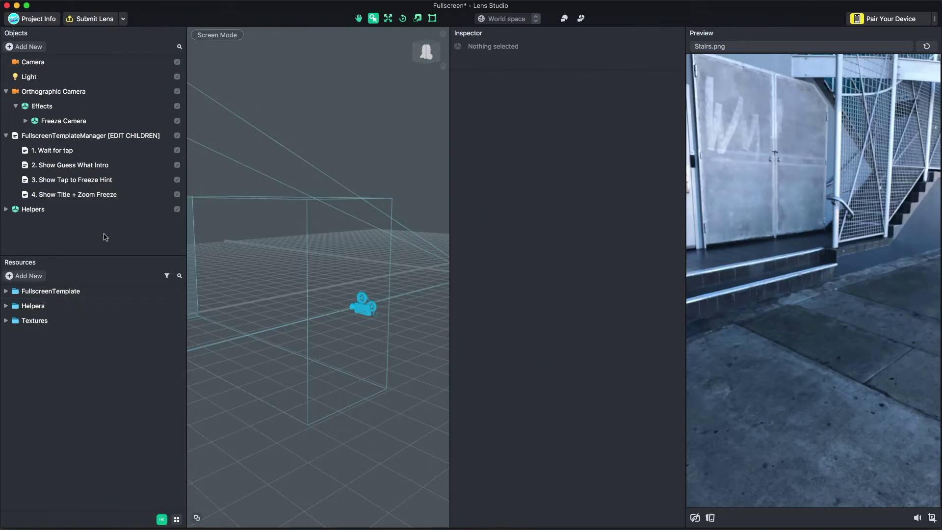
Delete the four state objects under FullscreenTemplateManager, from "1. Wait for tap" to "4. Show Title + Zoom Freeze".
left_click(105, 196)
left_click(97, 180)
left_click(90, 164)
left_click(88, 155)
left_click(93, 196)
left_click(87, 153, "shift")
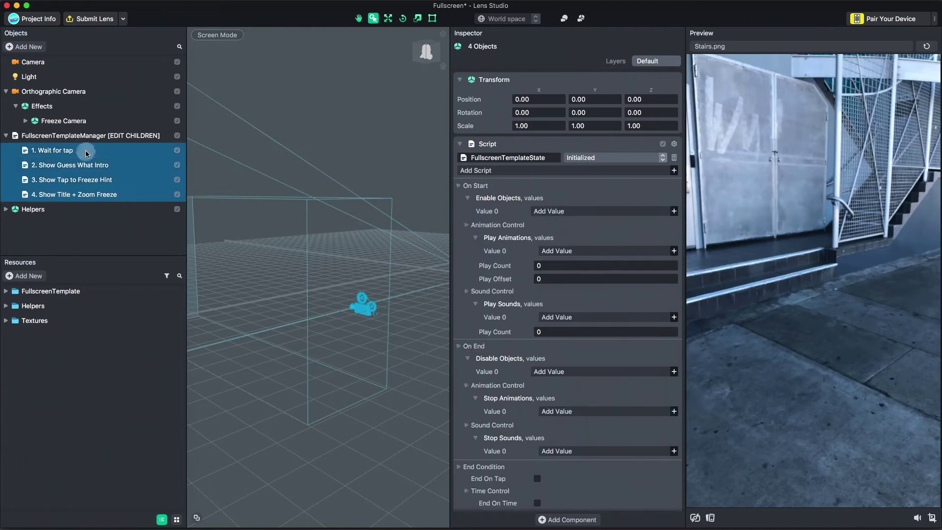
key("Delete")
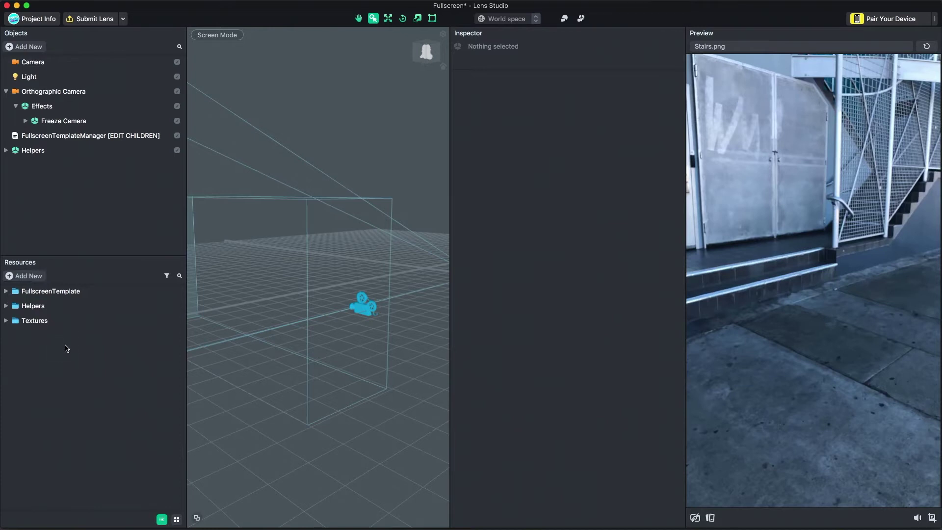
Switch to Finder and import the four PNGs in the Textures folder and the three MP3s in the Sounds folder as resources.
key("super+Tab")
left_click_drag(393, 358, 121, 368)
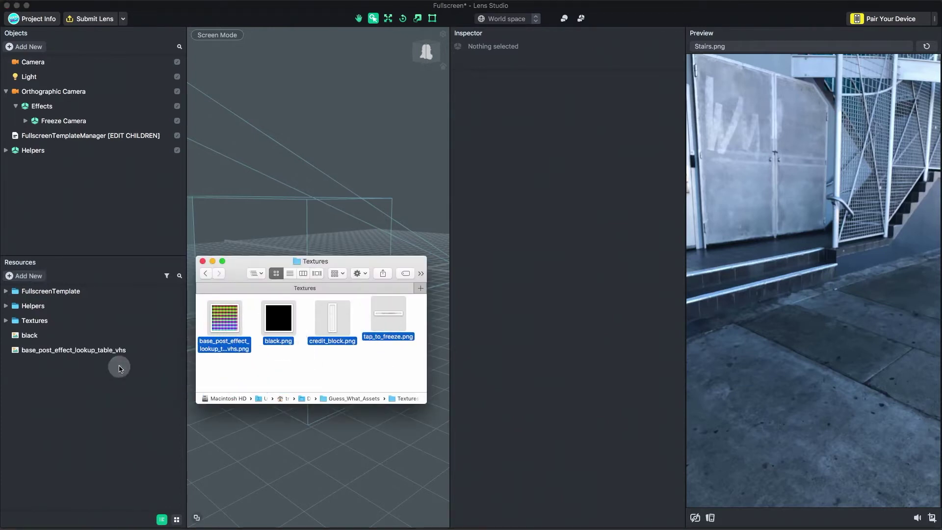
left_click(209, 273)
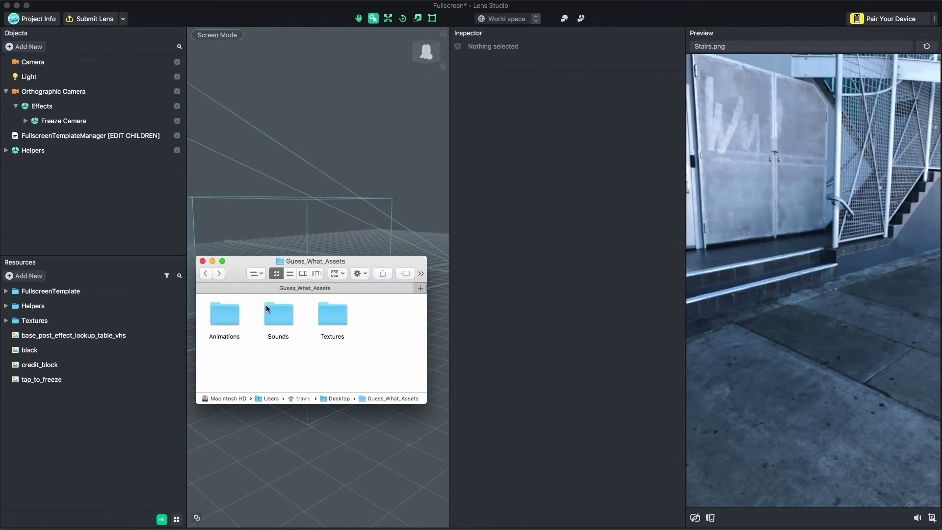
double_click(267, 308)
left_click_drag(341, 352, 122, 435)
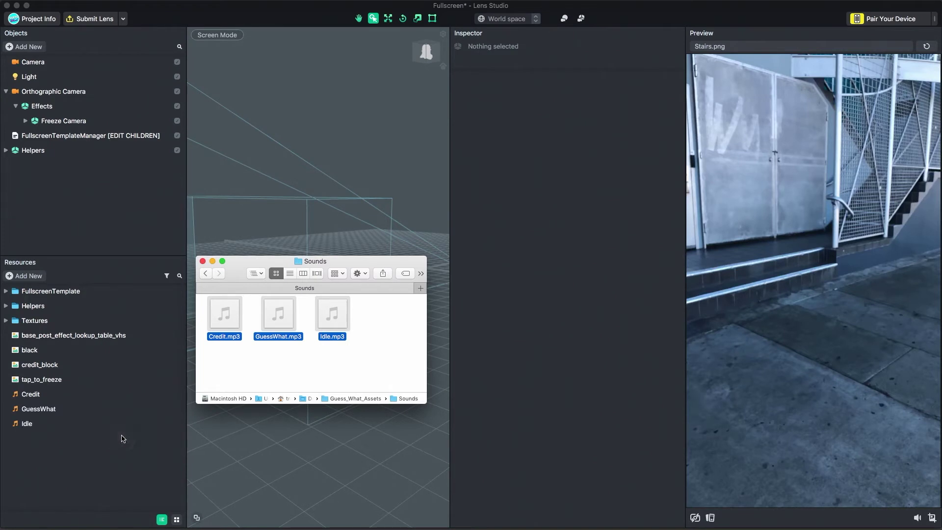
left_click(202, 262)
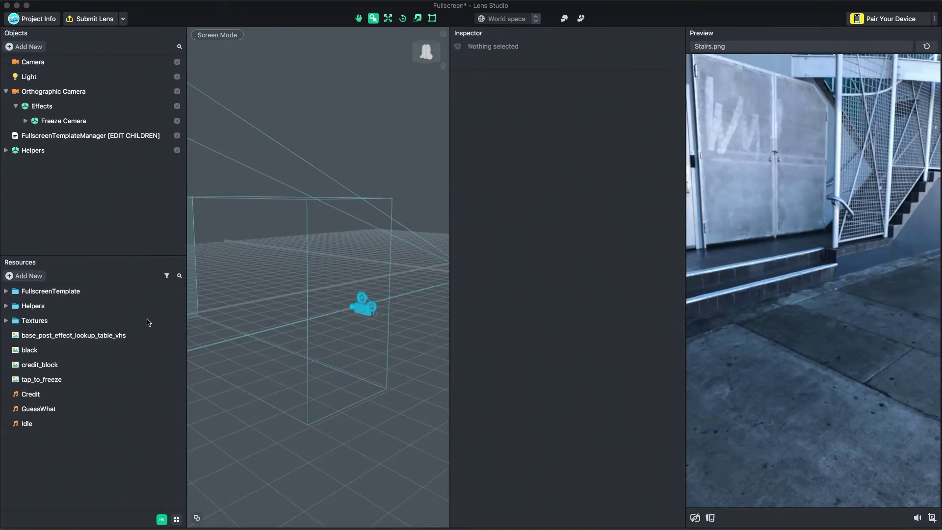
Start importing an animated texture from the PNG frames GuessWhat60FVer3_00000 to GuessWhat60FVer3_00060 in the Animations folder.
left_click(38, 278)
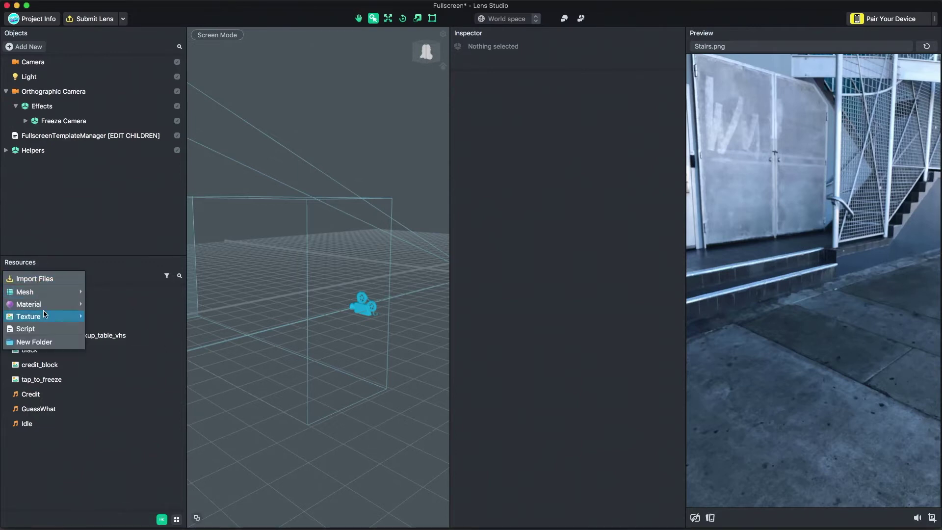
mouse_move(47, 316)
left_click(115, 330)
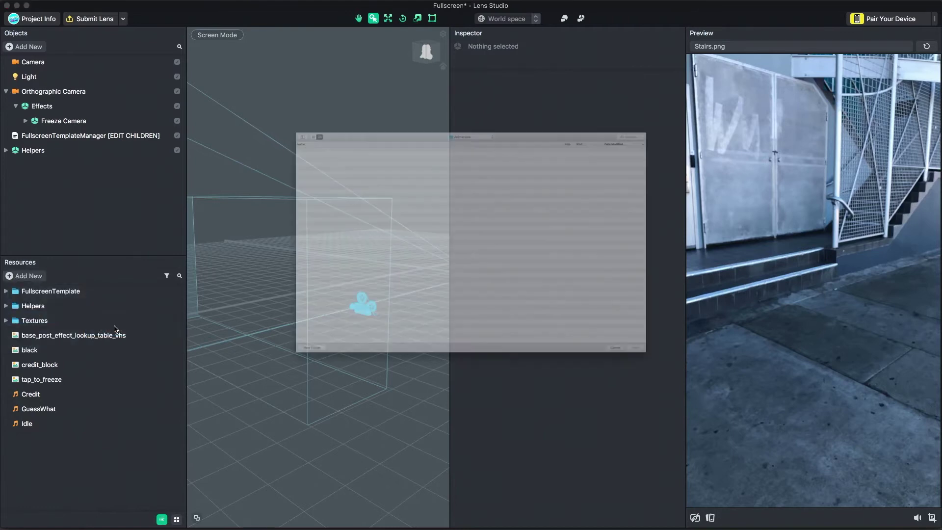
left_click(215, 58)
scroll(237, 195, "down", 5)
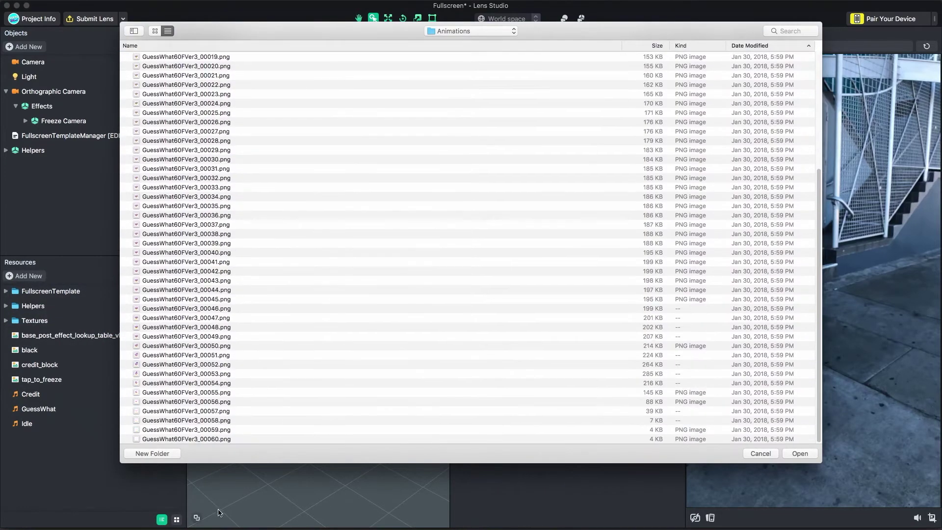
left_click(219, 438, "shift")
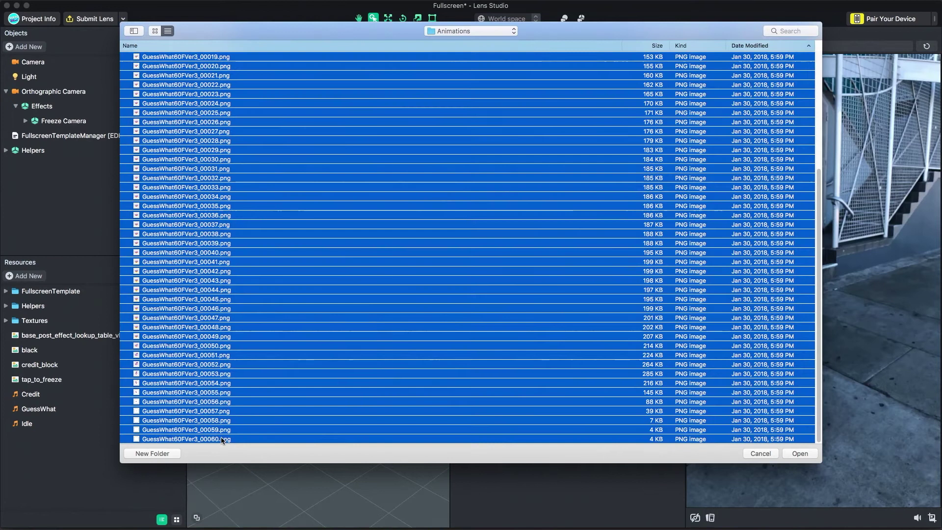
left_click(800, 453)
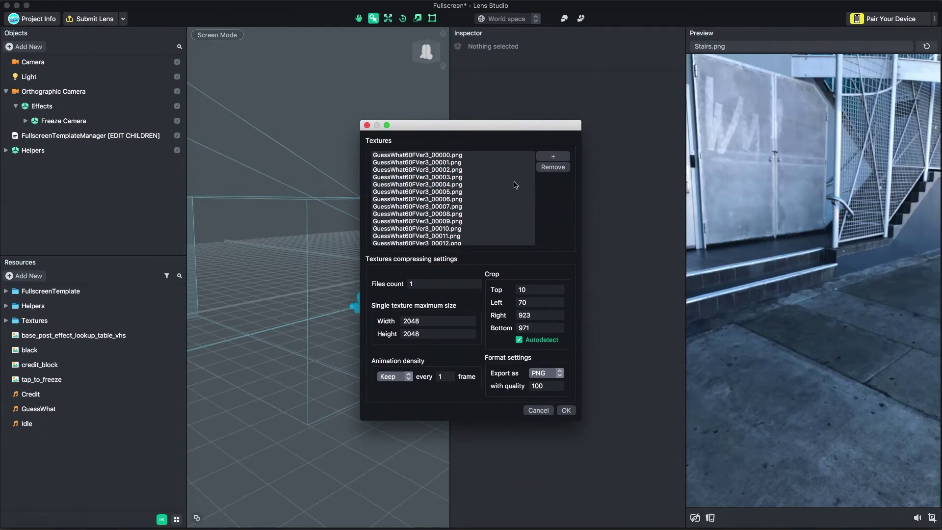
Review the listed frames, set the PNG export quality to 50 and complete the animation import.
scroll(461, 160, "down", 6)
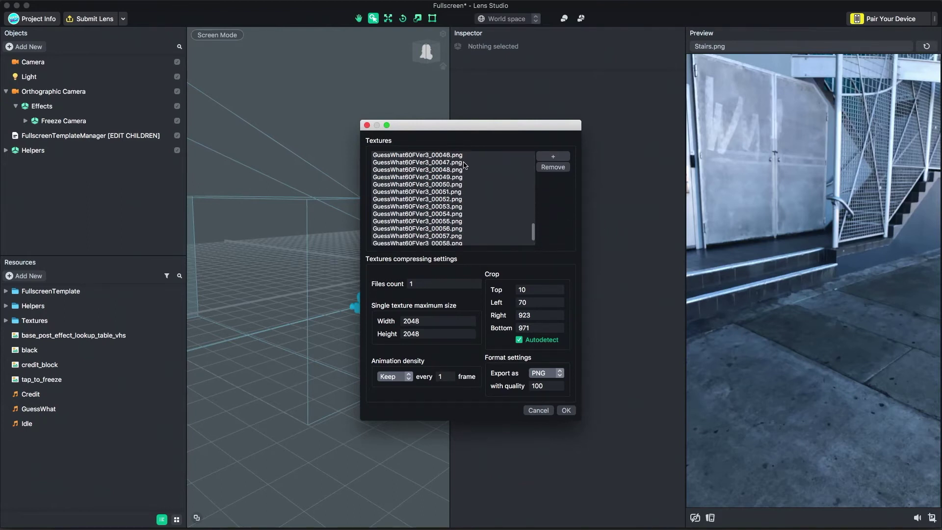
scroll(464, 165, "up", 6)
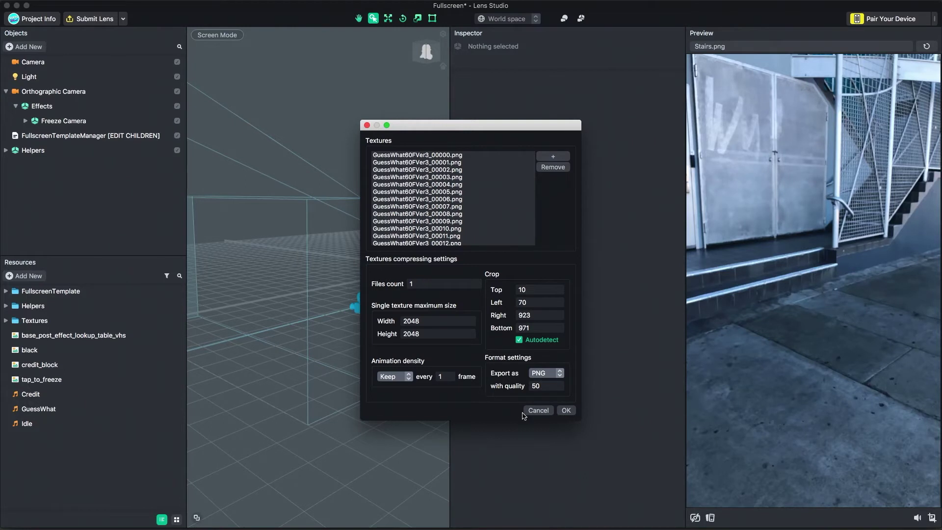
left_click(566, 411)
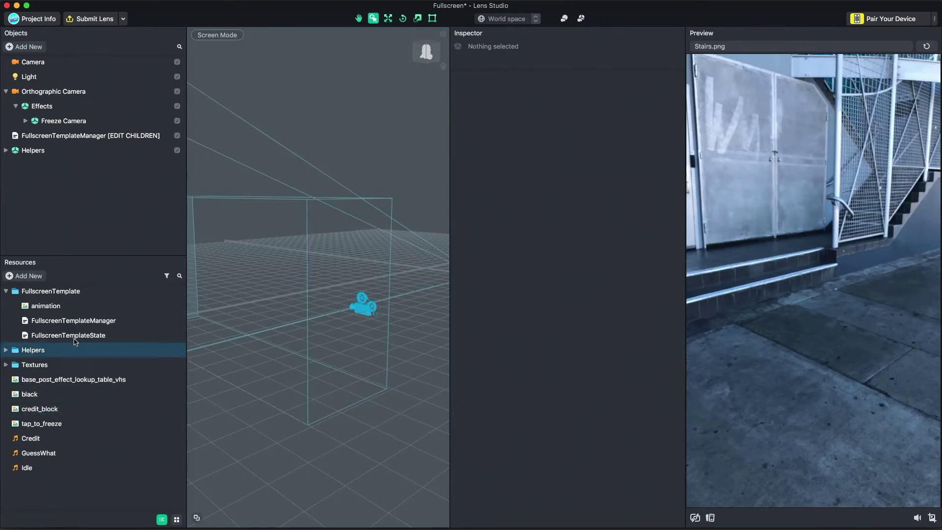
Move the animation texture out of the FullscreenTemplate folder, then enable Always play and set its duration to 2.50.
left_click_drag(46, 305, 45, 505)
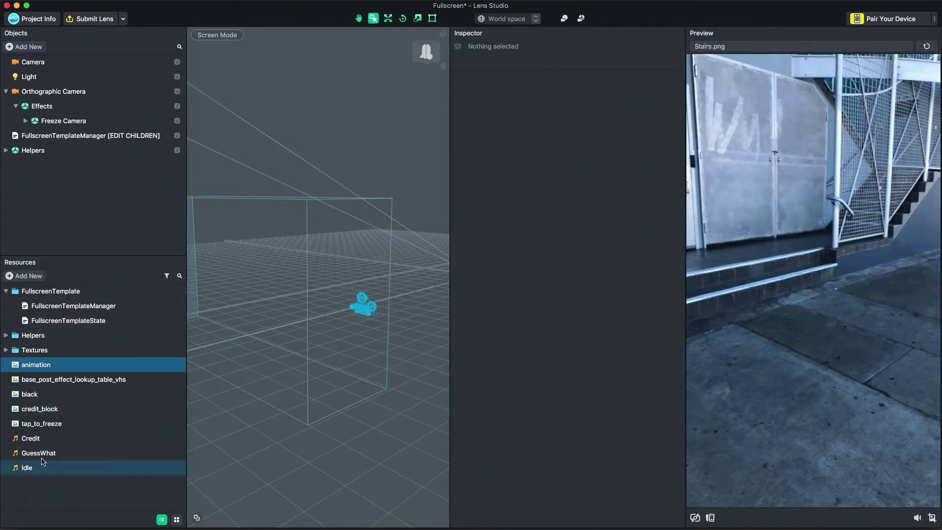
left_click(45, 366)
left_click(515, 125)
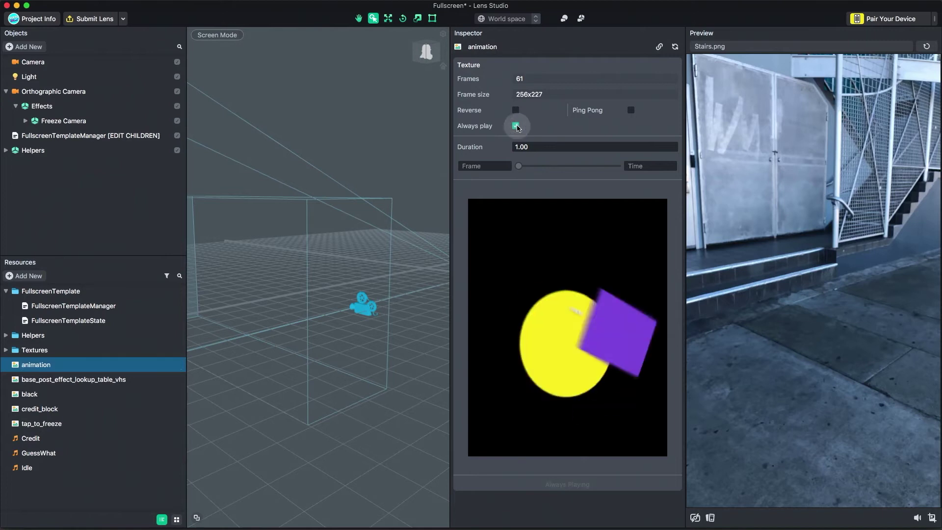
left_click(534, 147)
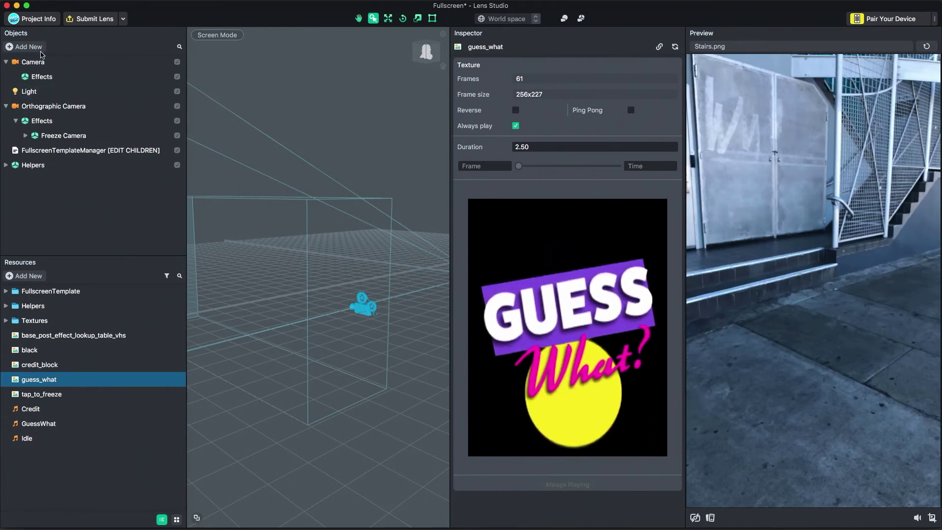
Add a sprite under the Orthographic Camera's Effects object and rename it guess_what.
left_click(24, 47)
left_click(40, 150)
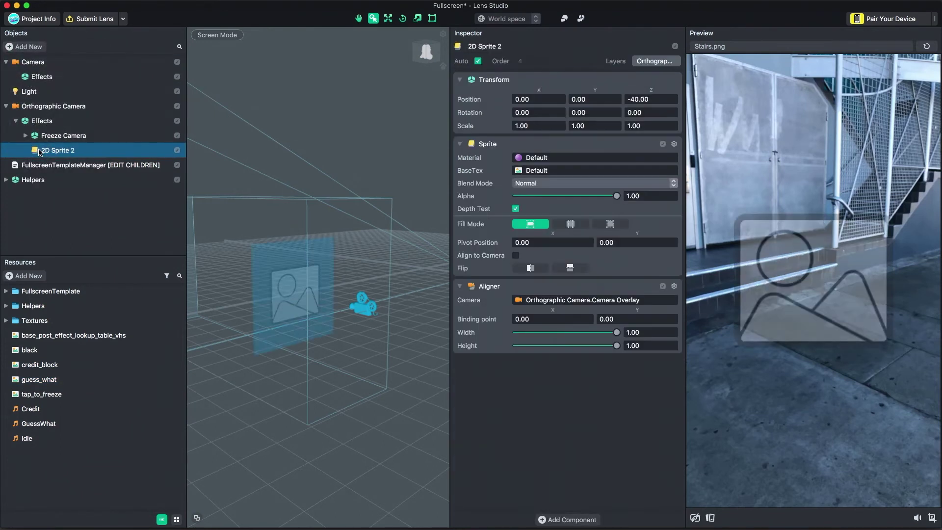
right_click(51, 150)
left_click(78, 185)
type("guess_what")
key("Return")
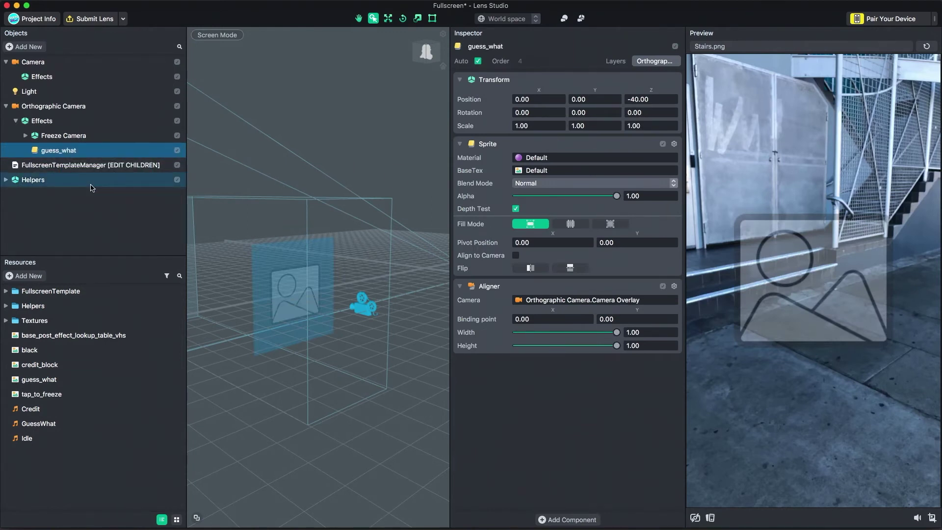
Assign the guess_what animated texture as the base texture of the guess_what sprite.
left_click(520, 172)
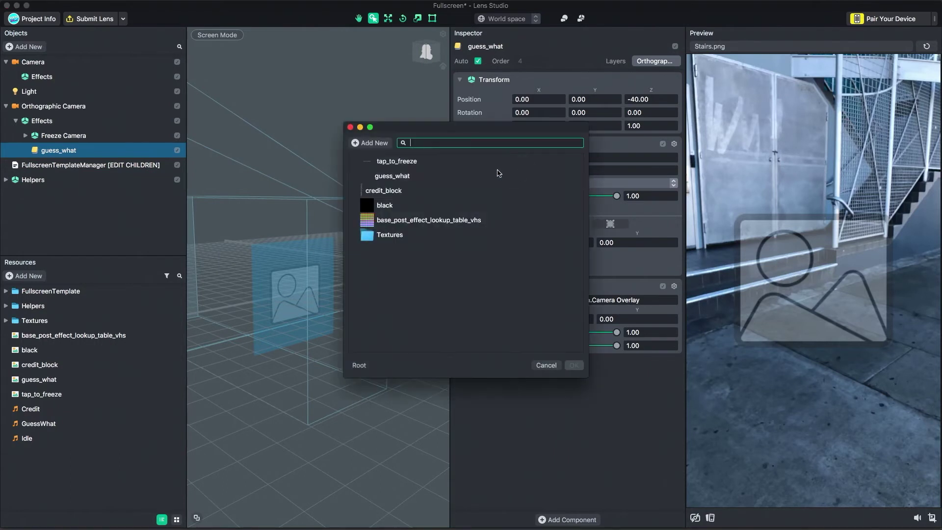
left_click(375, 176)
left_click(376, 177)
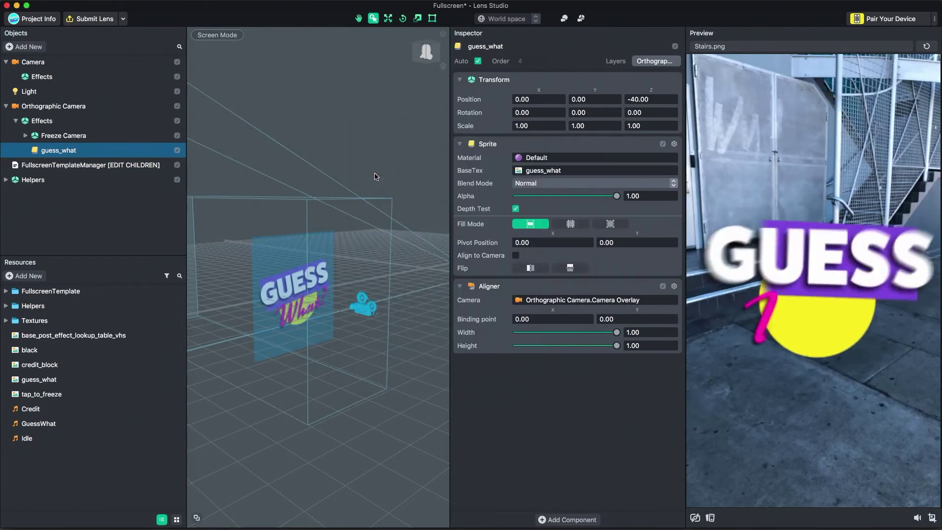
In Screen Mode, reduce the guess_what sprite's height to about 0.53 and raise it to a vertical binding point of about 0.095.
left_click(236, 36)
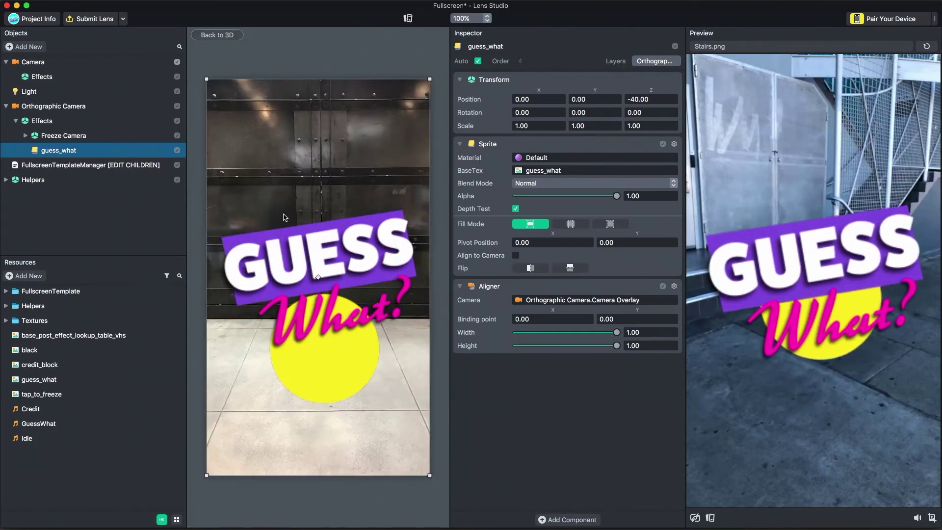
left_click_drag(233, 102, 212, 241)
left_click_drag(215, 272, 208, 266)
left_click_drag(261, 308, 273, 201)
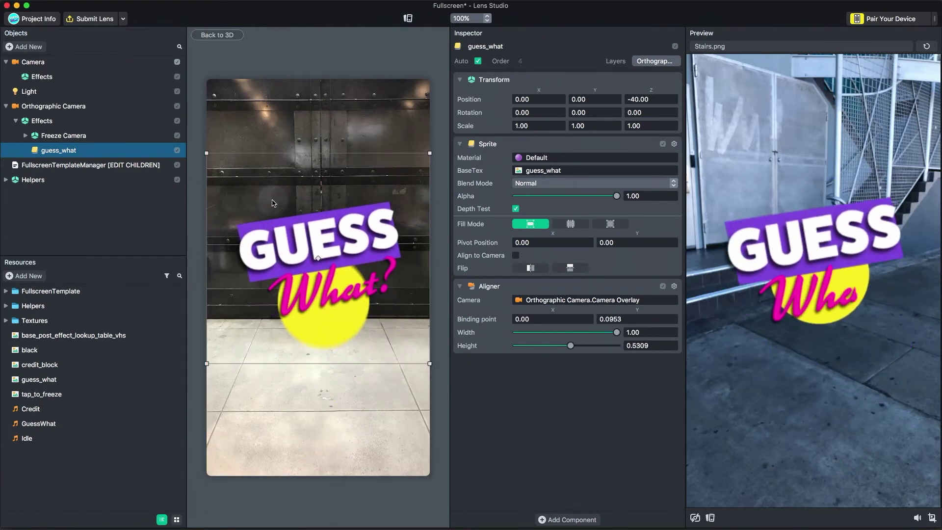
Add a post effect under the Camera's Effects object with base_post_effect_lookup_table_vhs as its main texture.
left_click(33, 45)
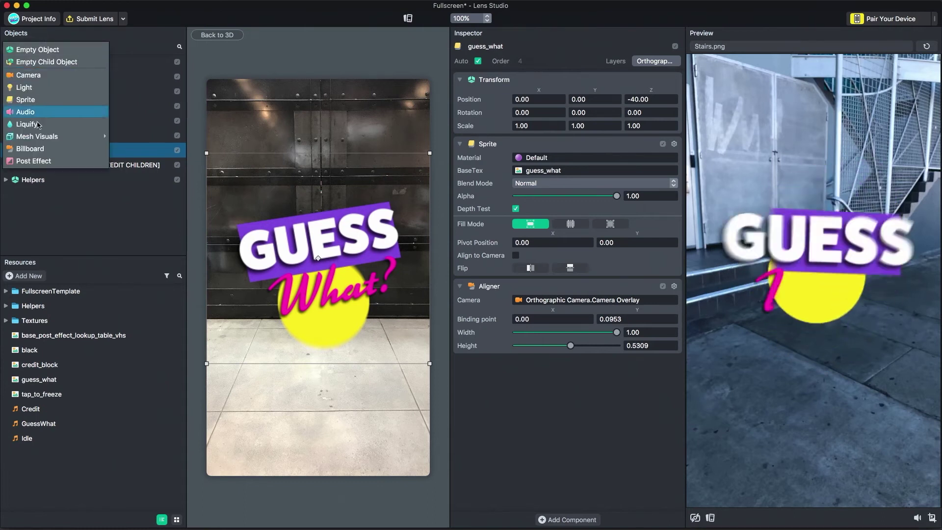
left_click(43, 161)
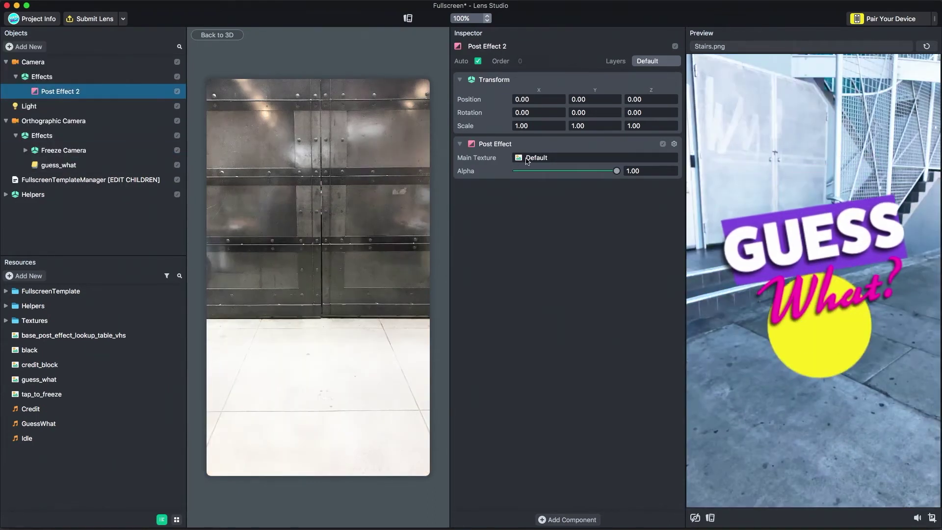
left_click(527, 157)
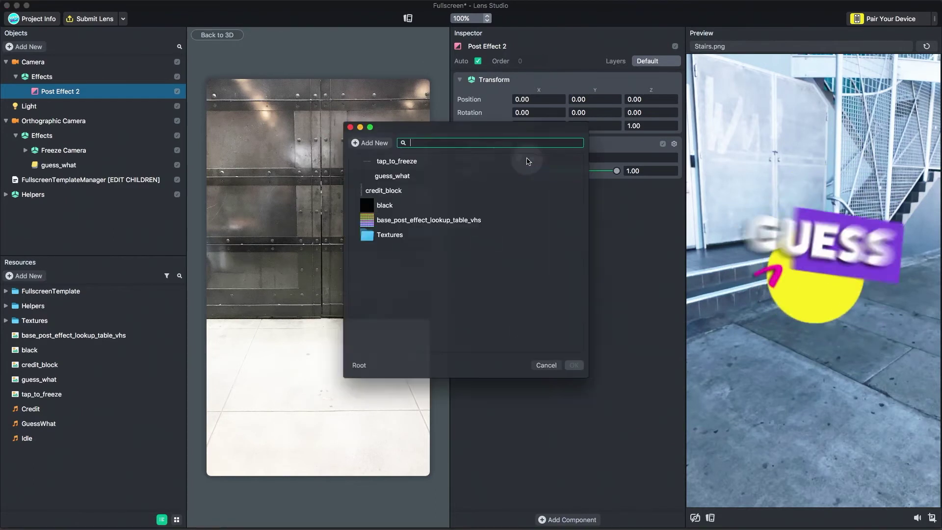
double_click(423, 221)
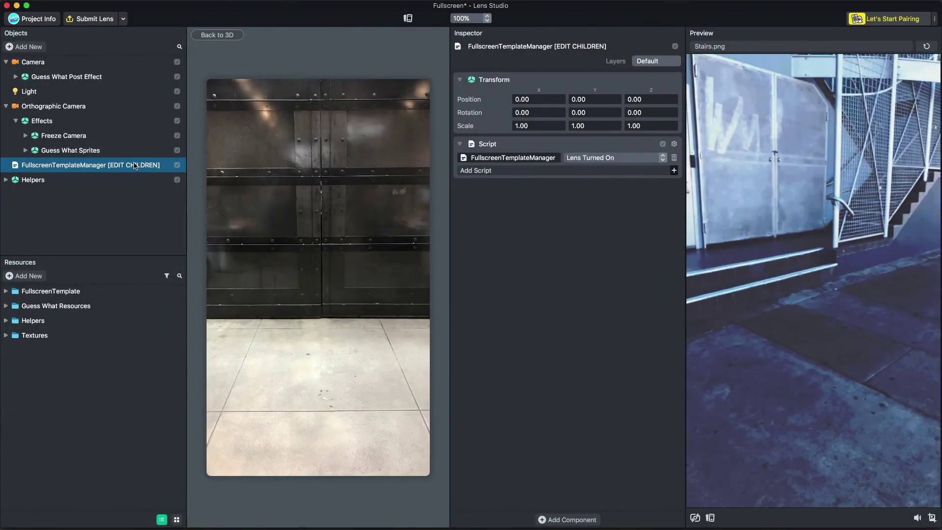
Create a scene object under FullscreenTemplateManager and rename it Tap.
right_click(166, 170)
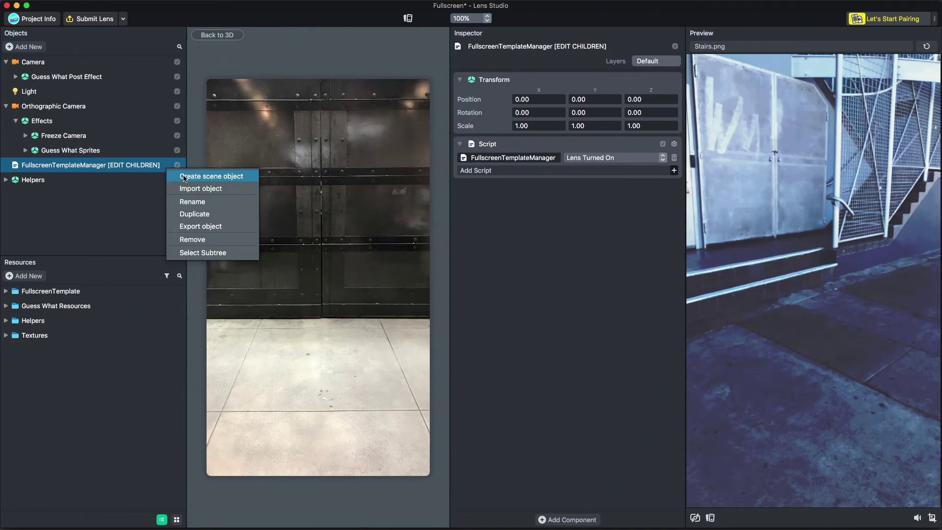
left_click(185, 178)
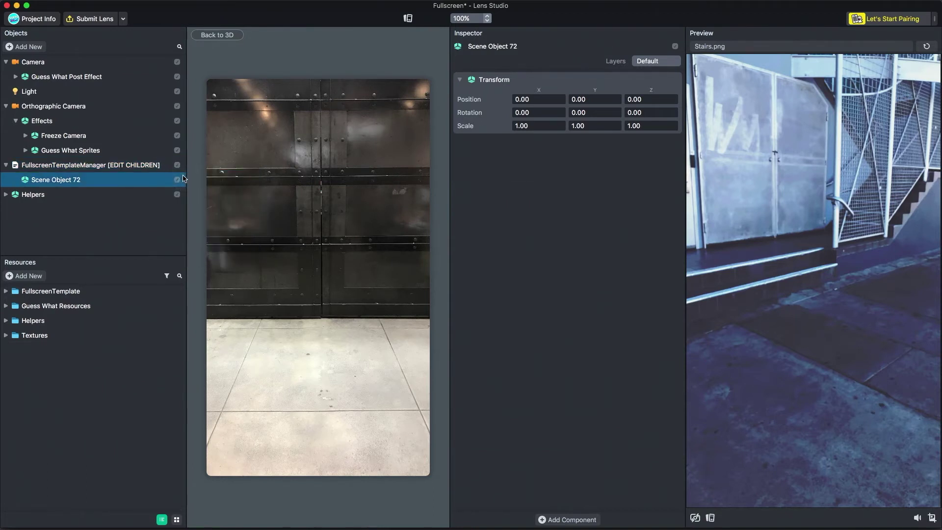
right_click(54, 185)
left_click(71, 217)
type("Tap")
key("Return")
Add a script component to the Tap object and assign the FullscreenTemplateState script from the FullscreenTemplate folder.
left_click(568, 519)
left_click(565, 493)
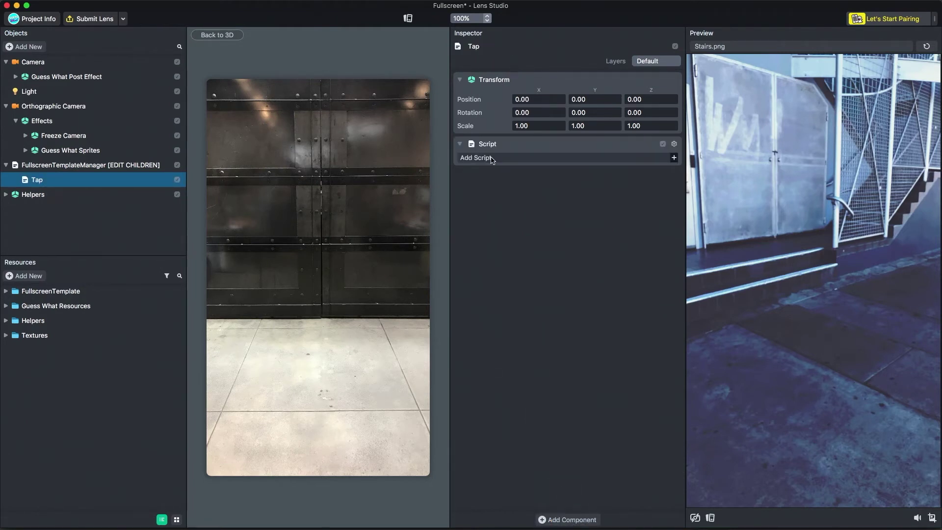
left_click(492, 158)
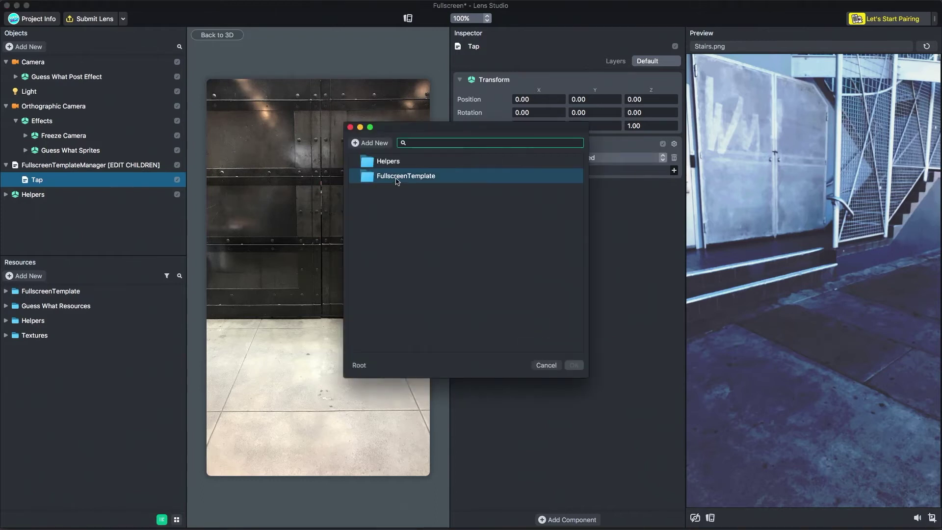
left_click(436, 180)
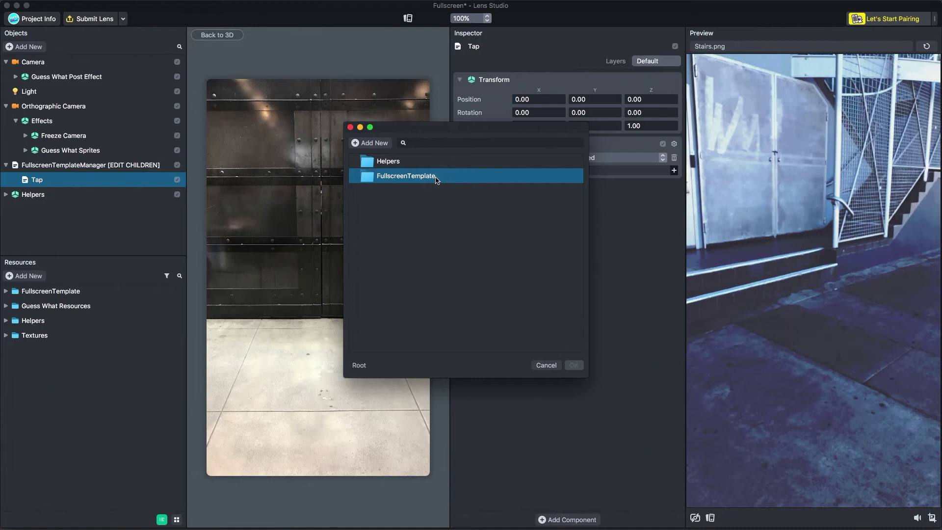
double_click(436, 180)
double_click(433, 163)
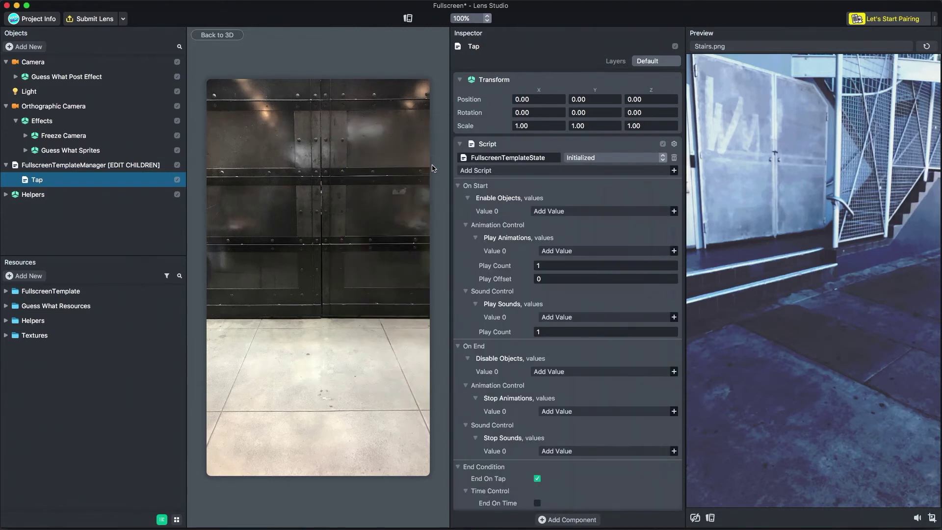
Duplicate the Tap object three times under FullscreenTemplateManager.
right_click(40, 180)
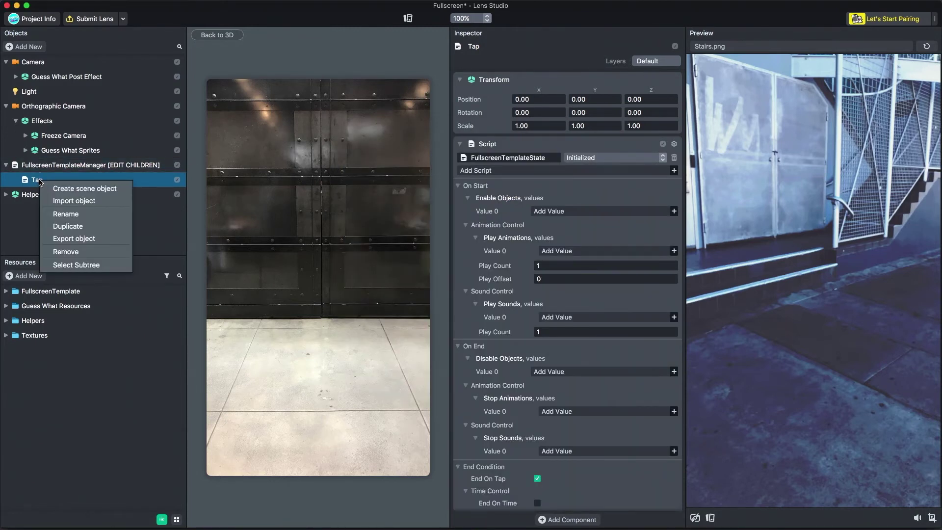
left_click(59, 225)
right_click(49, 195)
left_click(61, 240)
right_click(43, 211)
left_click(61, 252)
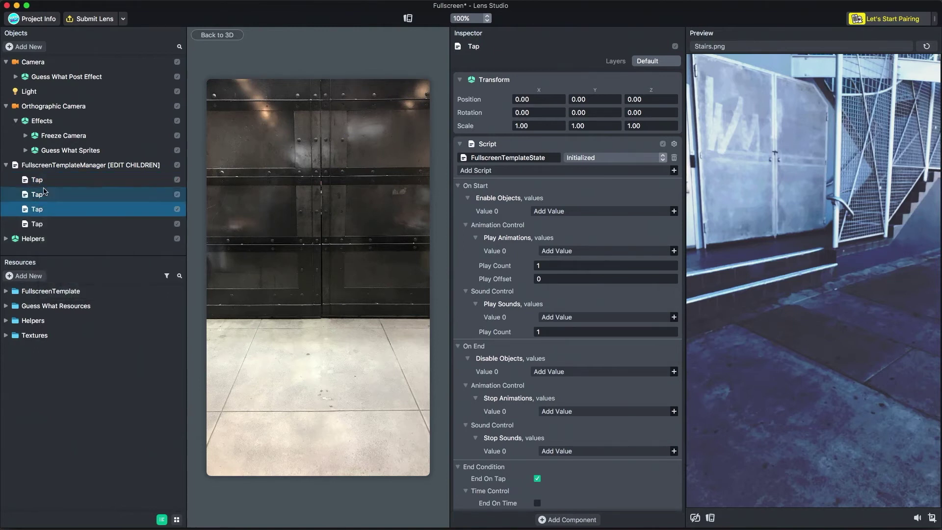
Rename the second Tap object under FullscreenTemplateManager as Logo.
right_click(39, 197)
left_click(58, 227)
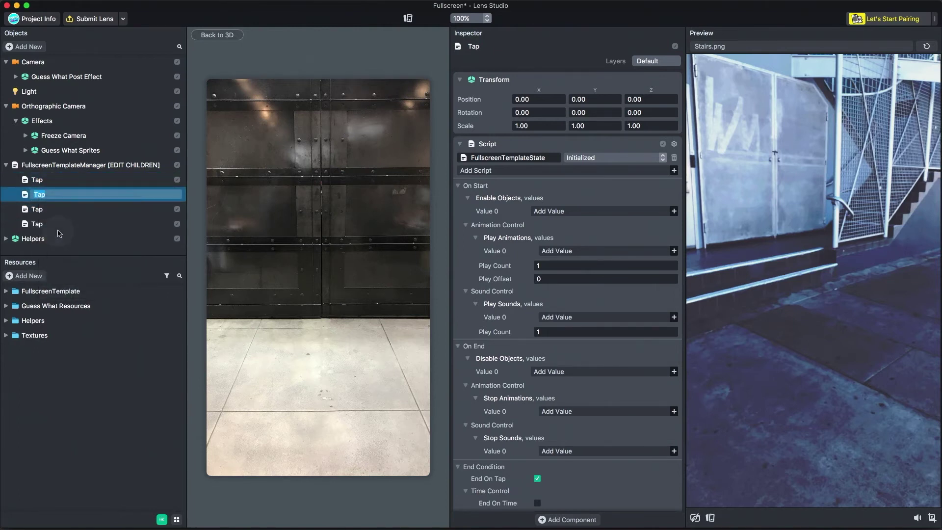
type("Logo")
key("Return")
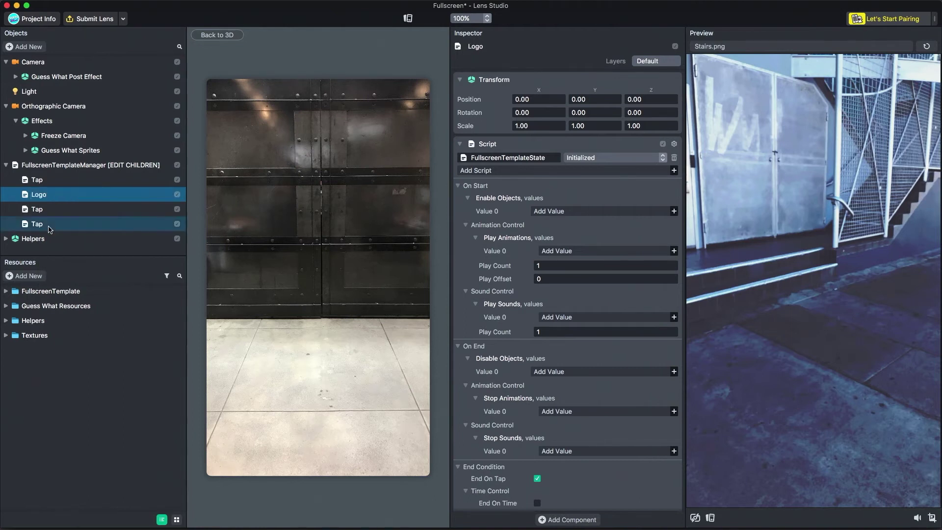
Rename the Tap object directly below Logo as Hint.
left_click(49, 210)
right_click(49, 212)
left_click(72, 248)
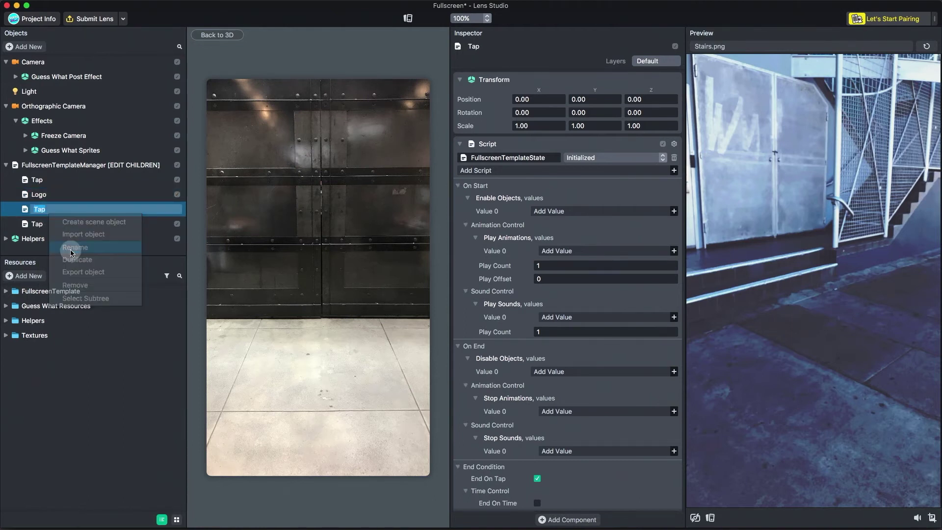
type("Hint")
key("Return")
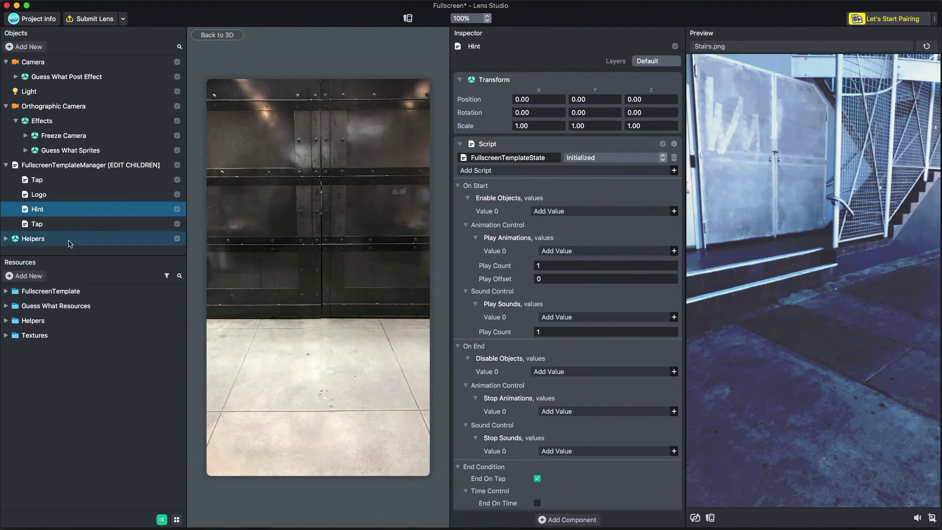
Rename the last Tap object, directly below Hint, as Credits.
left_click(45, 225)
right_click(45, 225)
left_click(62, 257)
type("Cre")
key("Return")
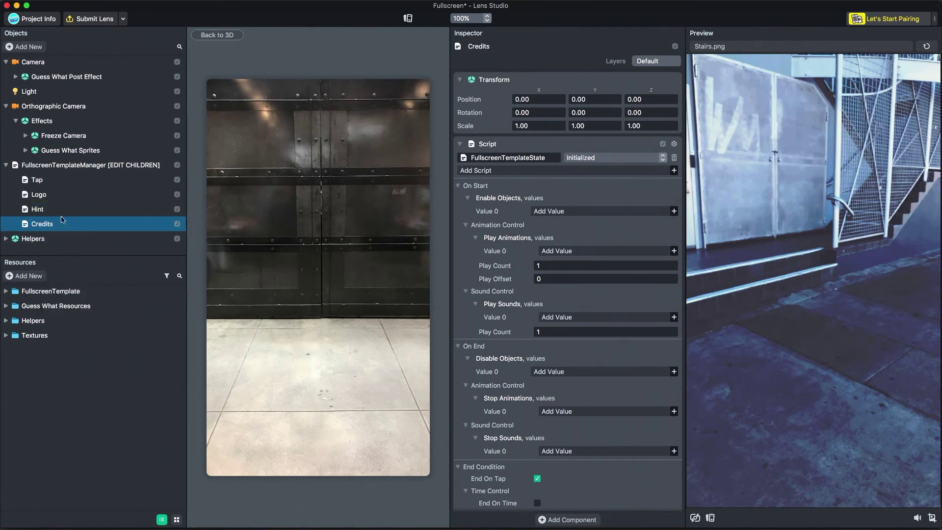
Examine the On Start settings for objects, animations and sounds in the Tap object's state script.
left_click(43, 180)
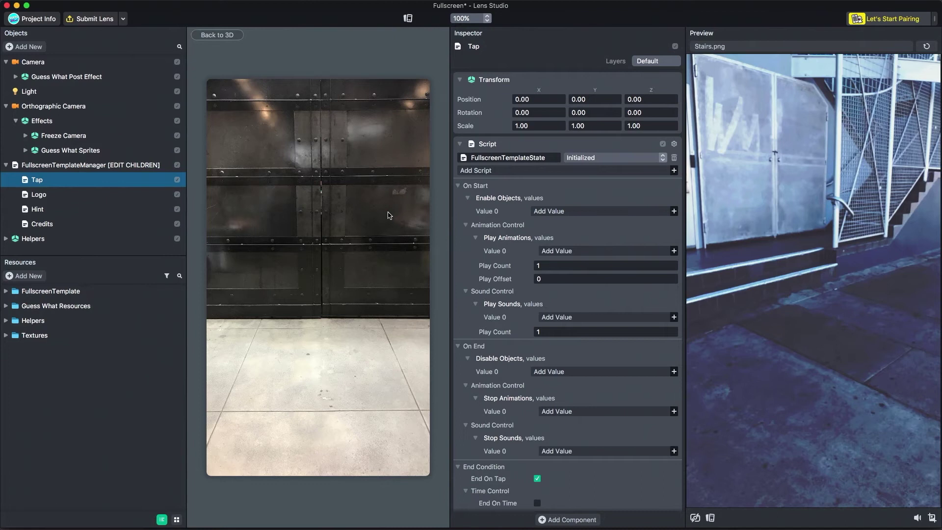
left_click(459, 186)
left_click(458, 198)
left_click(458, 211)
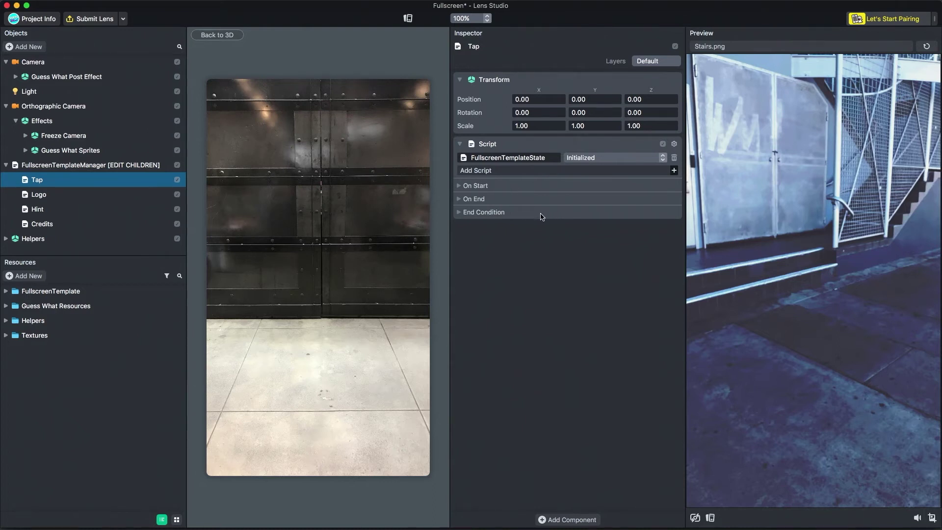
left_click(459, 185)
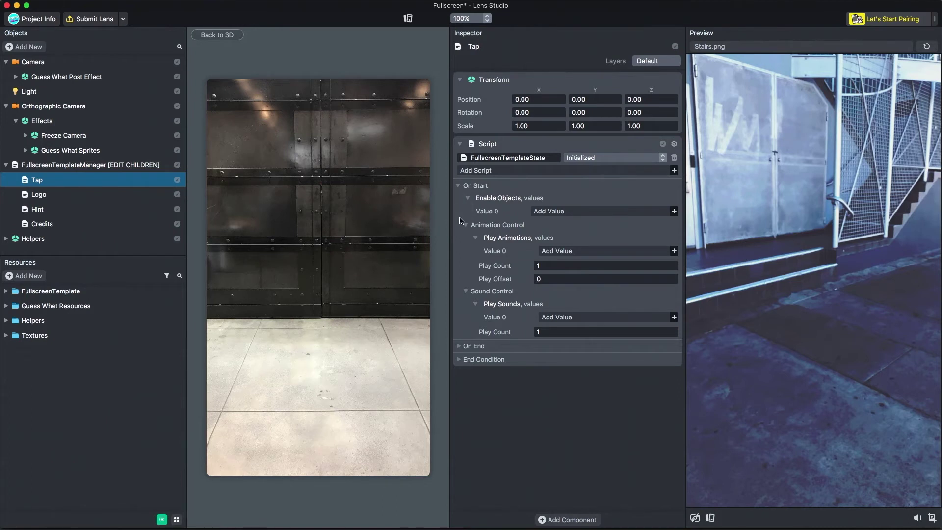
left_click(464, 319)
left_click(458, 185)
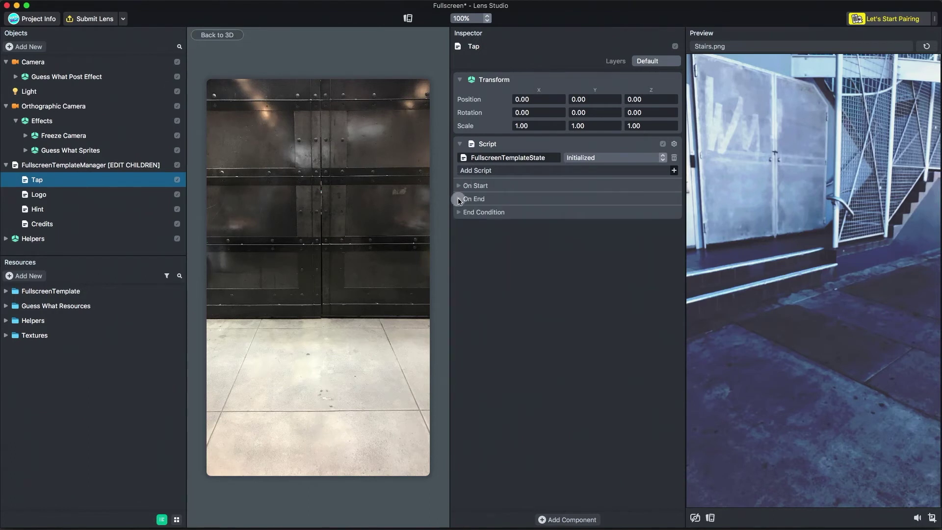
Examine the On End and End Condition settings in the Tap object's state script.
left_click(459, 199)
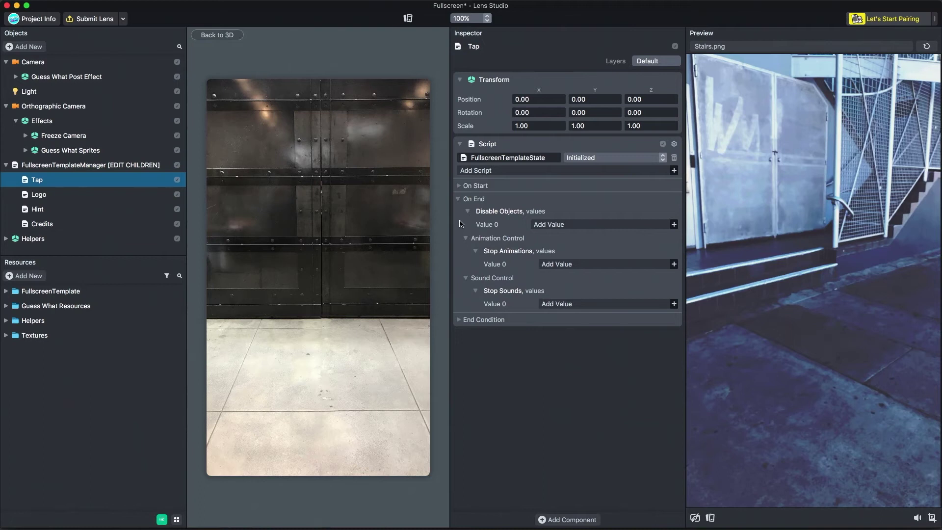
left_click(460, 224)
left_click(460, 260)
left_click(460, 300)
left_click(460, 198)
left_click(459, 211)
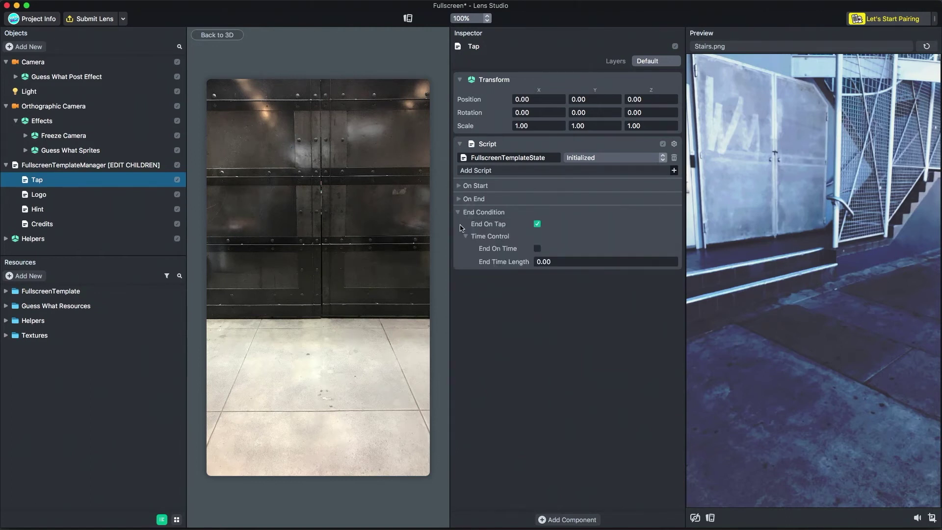
left_click(461, 227)
left_click(473, 251)
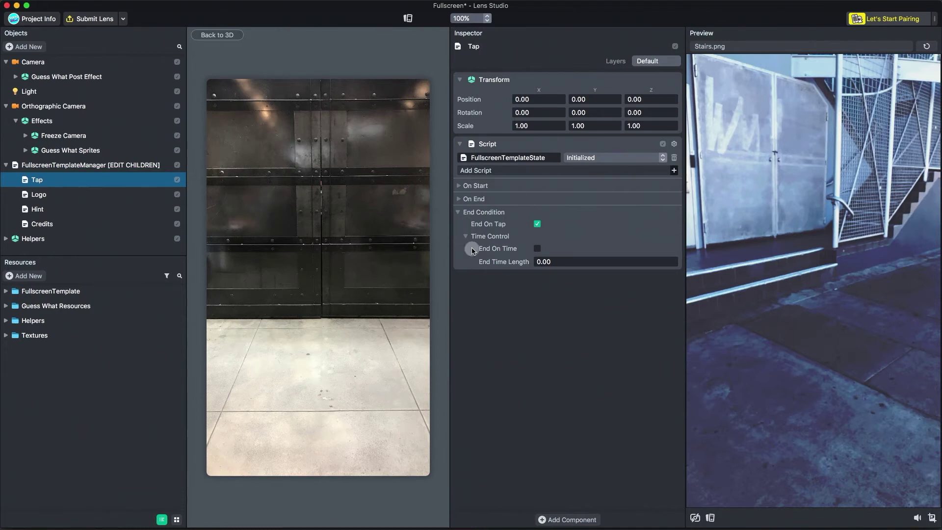
Add TV VFX from the Guess What Sprites to the objects the Tap state enables on start.
left_click(459, 198)
left_click(459, 186)
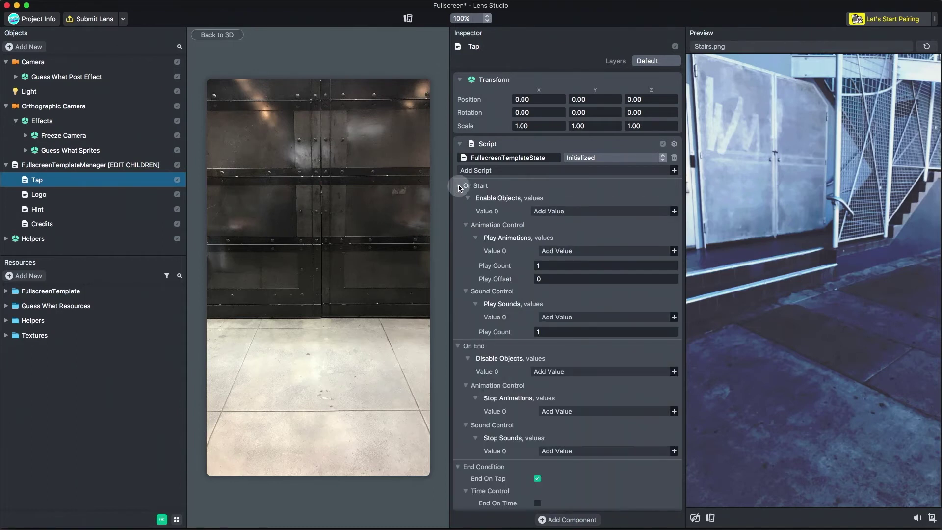
left_click(555, 210)
left_click(555, 211)
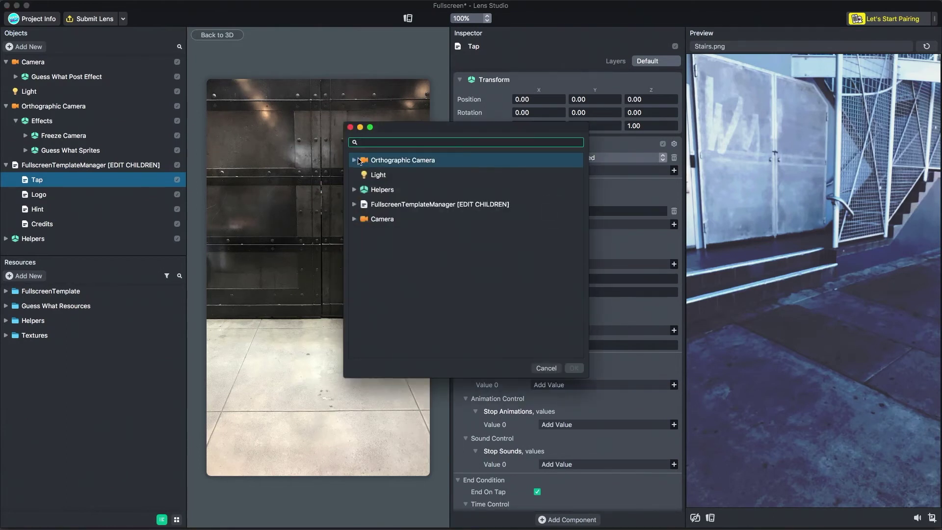
left_click(356, 160)
left_click(364, 175)
left_click(373, 190)
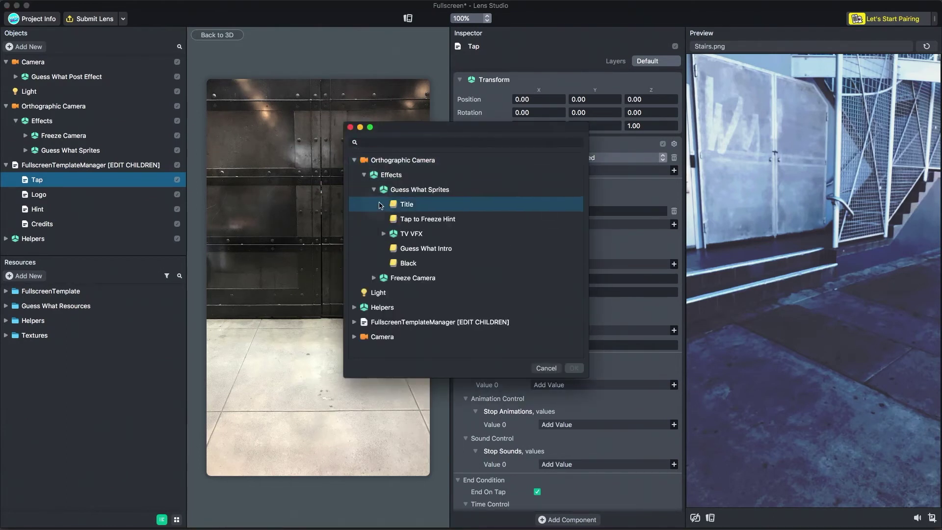
double_click(406, 234)
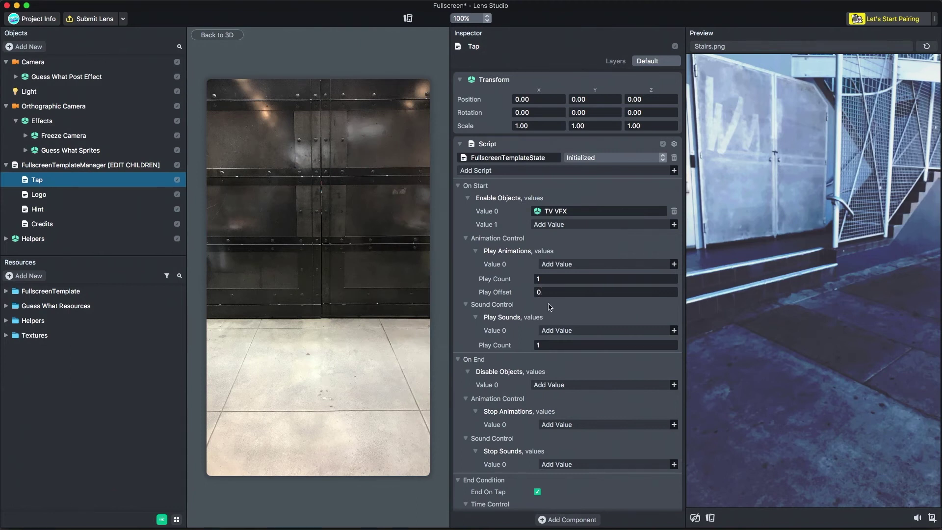
Add the Idle sound to the sounds the Tap state plays on start.
left_click(555, 331)
double_click(408, 192)
double_click(391, 176)
double_click(391, 176)
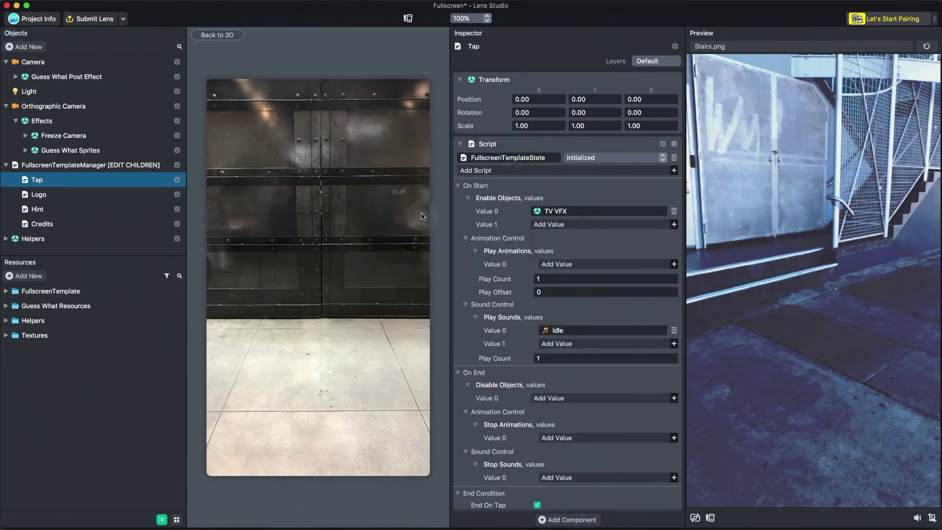
Add the Idle sound to the sounds the Tap state stops on end.
left_click(556, 477)
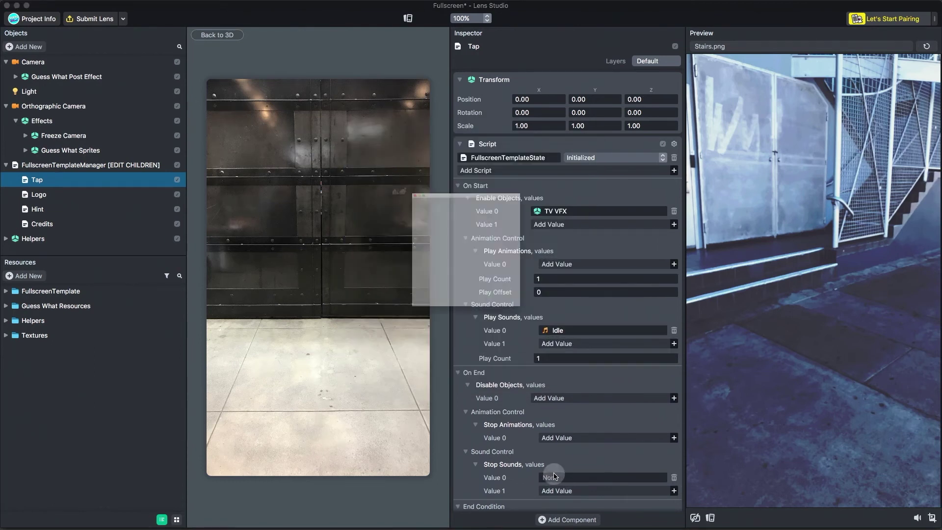
double_click(392, 190)
double_click(389, 178)
double_click(388, 162)
scroll(553, 388, "down", 3)
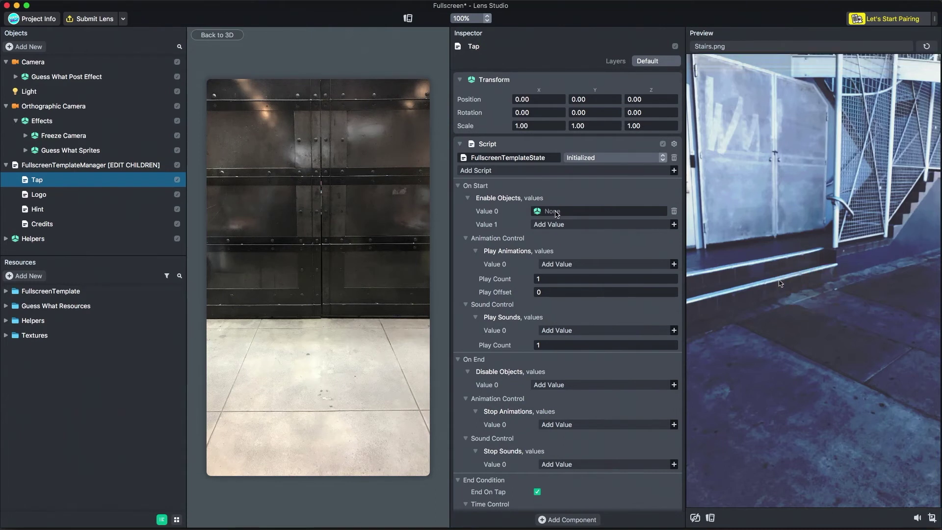
left_click(809, 279)
left_click(809, 279)
left_click(809, 279)
left_click(809, 279)
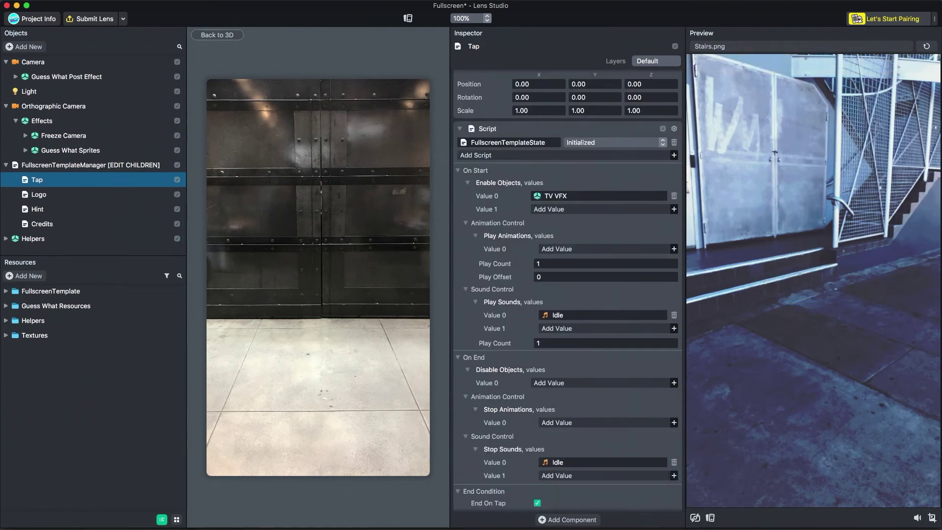
Set the Logo state to enable the Guess What Intro sprite object on start.
left_click(124, 197)
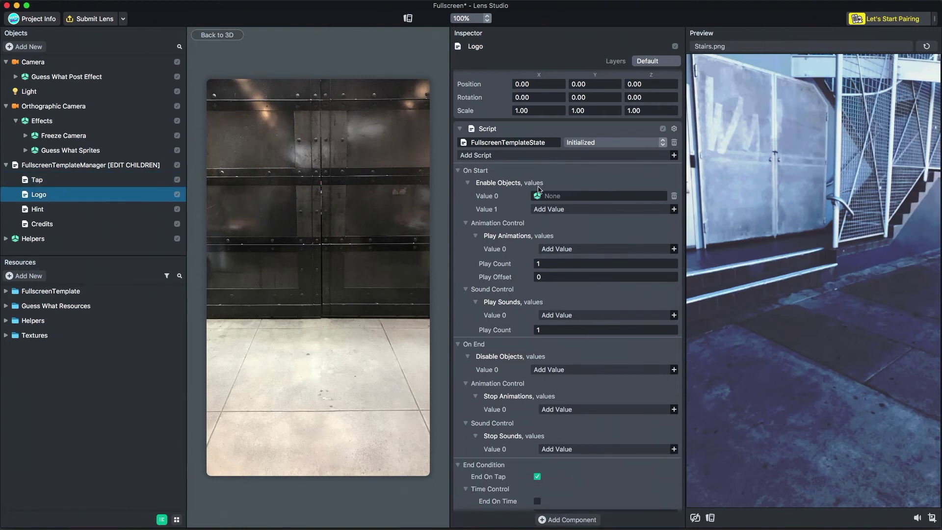
left_click(541, 197)
double_click(356, 160)
left_click(359, 176)
left_click(364, 175)
left_click(373, 190)
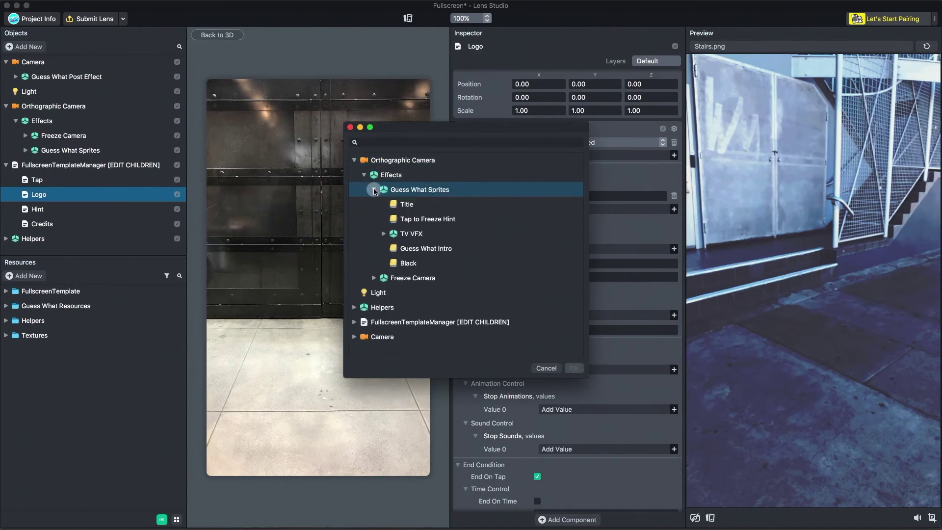
double_click(407, 246)
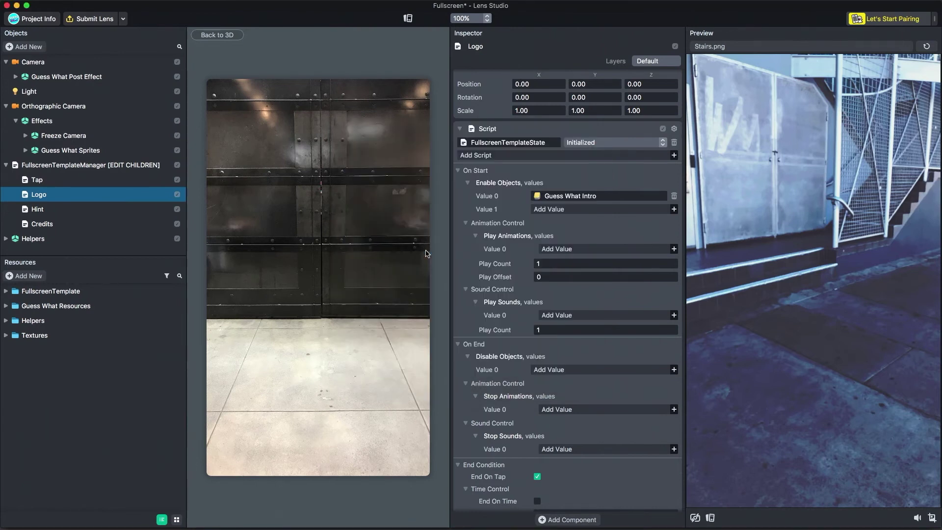
Add the Guess What Intro sprite to the animations the Logo state plays on start.
left_click(553, 249)
left_click(553, 249)
left_click(356, 160)
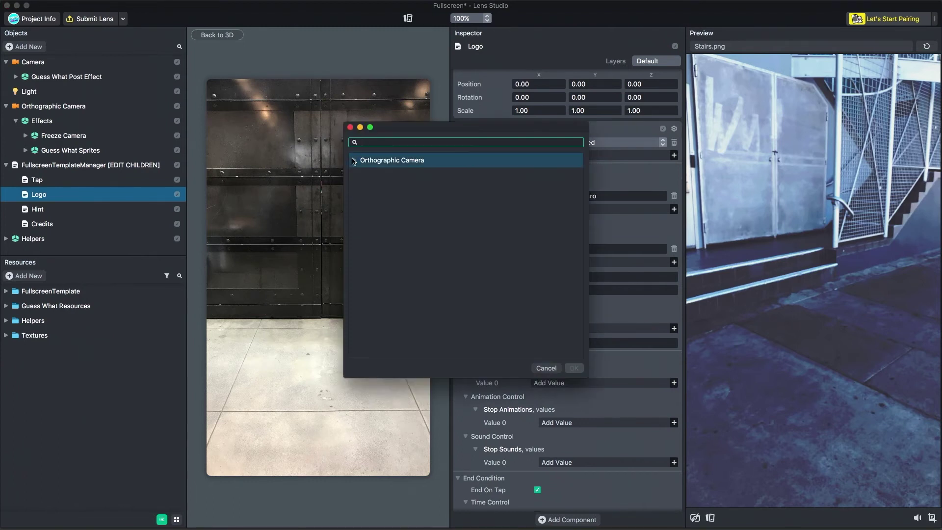
left_click(355, 160)
left_click(364, 175)
left_click(365, 176)
left_click(374, 190)
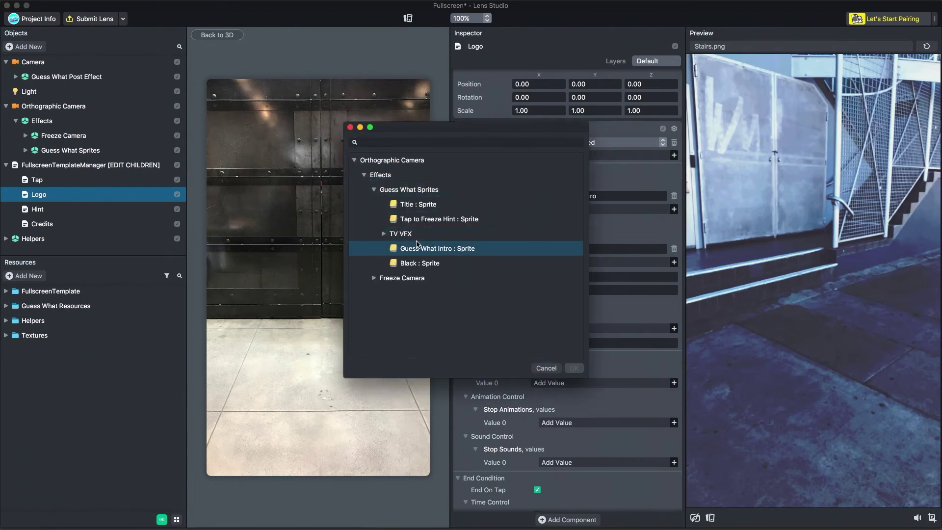
double_click(418, 247)
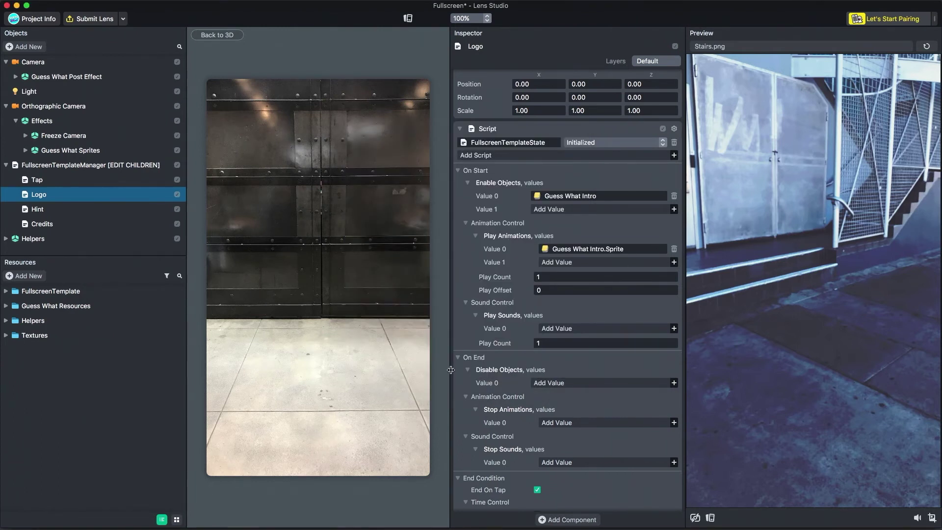
Add Guess What Intro to the objects the Logo state disables on end.
left_click(547, 384)
left_click(547, 383)
left_click(354, 160)
left_click(363, 175)
left_click(374, 189)
double_click(419, 248)
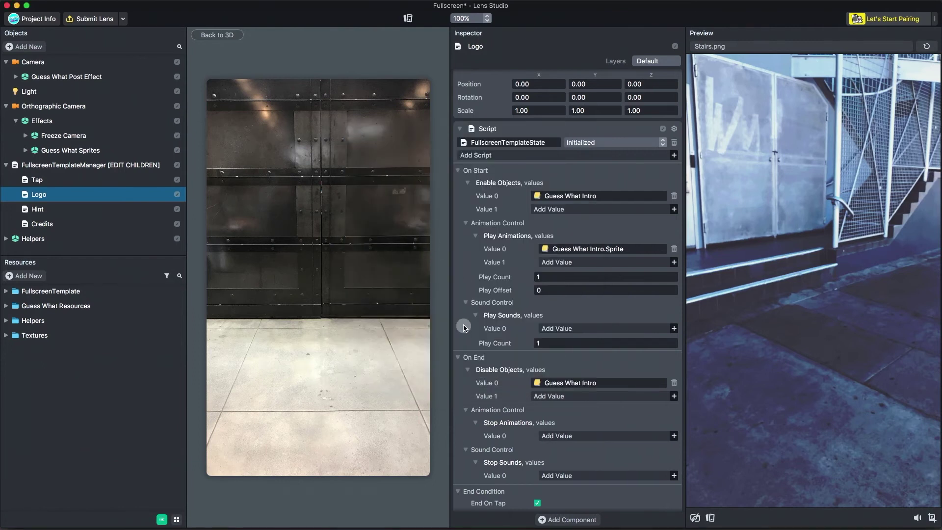
Add the GuessWhat sound to the sounds the Logo state plays on start.
left_click(557, 328)
left_click(555, 329)
double_click(388, 191)
double_click(381, 176)
double_click(379, 177)
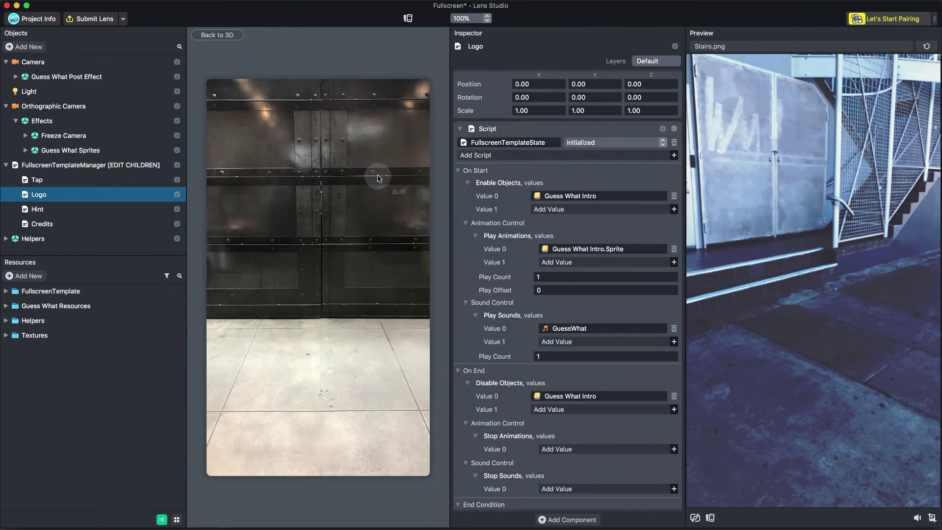
Make the Logo state end on time with an end time length of 2.50, and restart the preview.
scroll(475, 421, "down", 2)
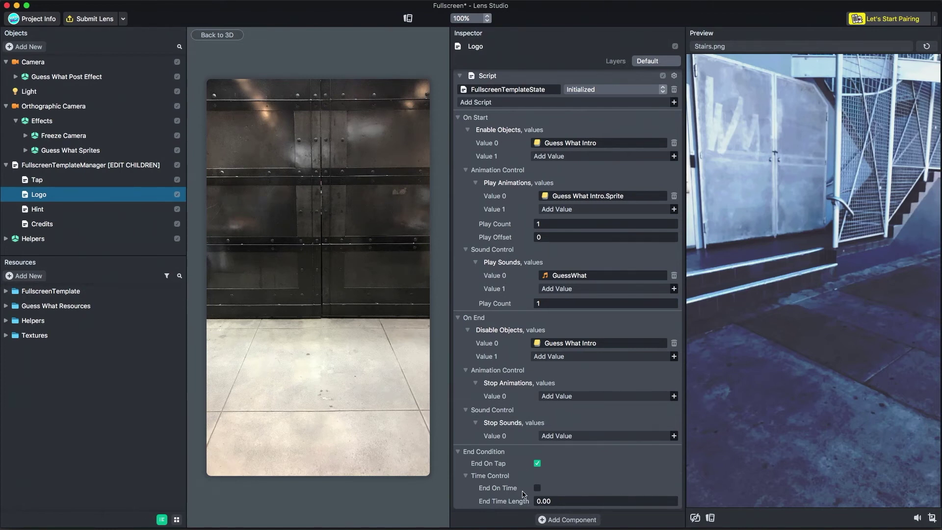
left_click(538, 488)
left_click(563, 500)
type("2.50")
left_click(926, 47)
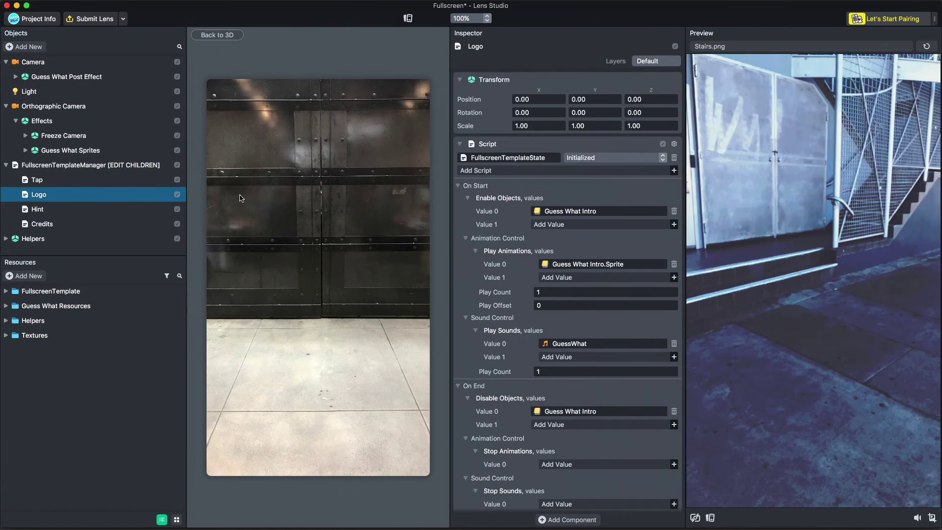
Set the Hint state to enable the Tap to Freeze Hint sprite object on start.
left_click(145, 211)
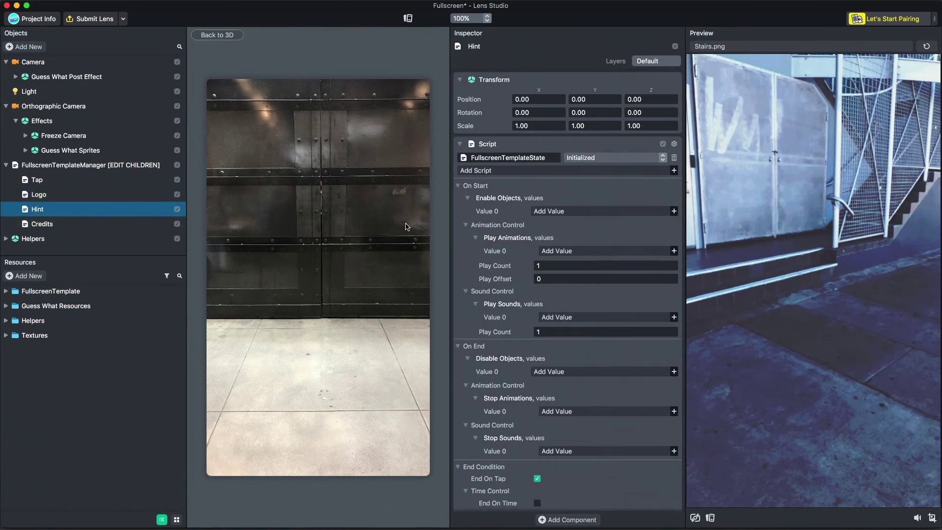
left_click(537, 212)
left_click(537, 212)
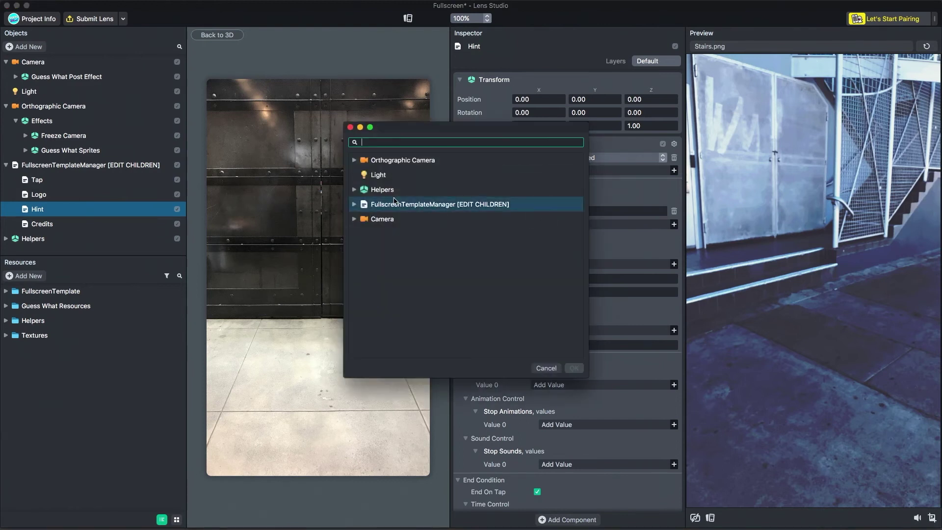
left_click(355, 160)
left_click(365, 175)
left_click(374, 190)
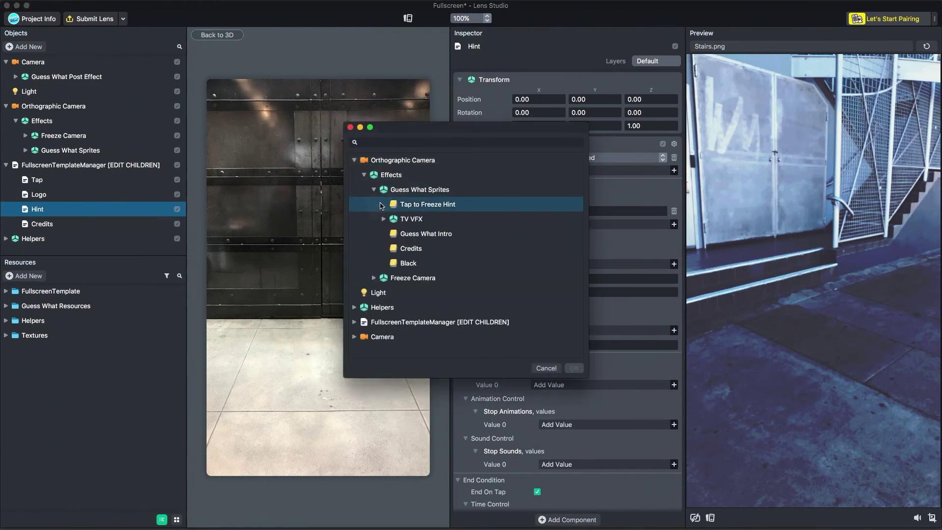
left_click(427, 205)
left_click(574, 368)
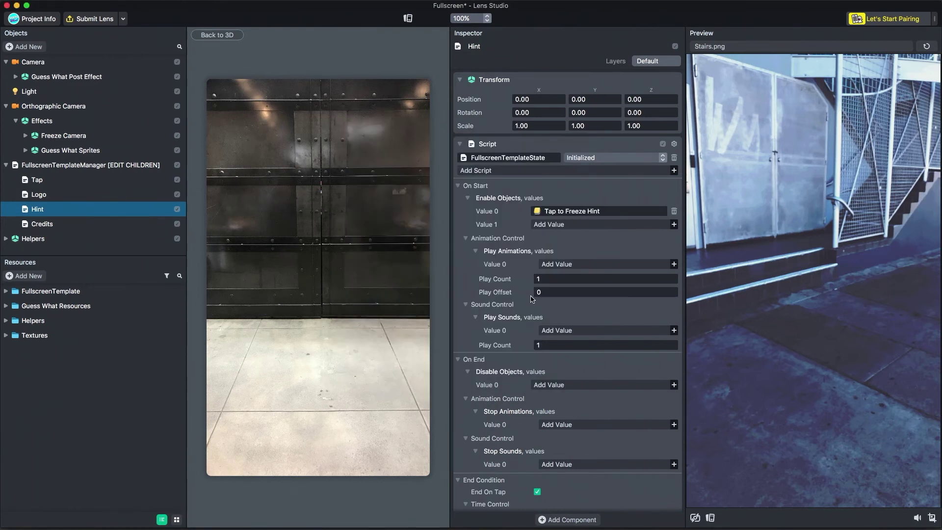
Add Tap to Freeze Hint to the objects the Hint state disables on end.
left_click(549, 385)
left_click(549, 385)
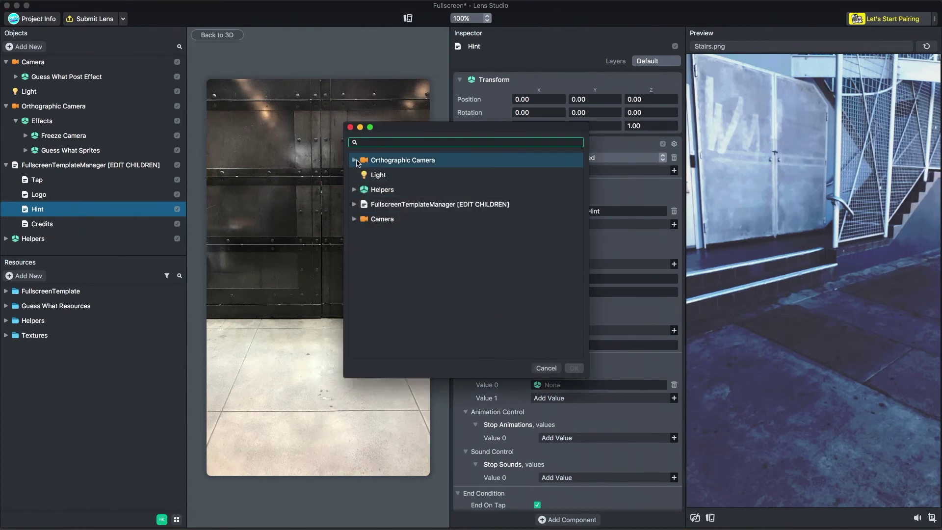
left_click(355, 160)
left_click(365, 175)
left_click(374, 190)
left_click(417, 234)
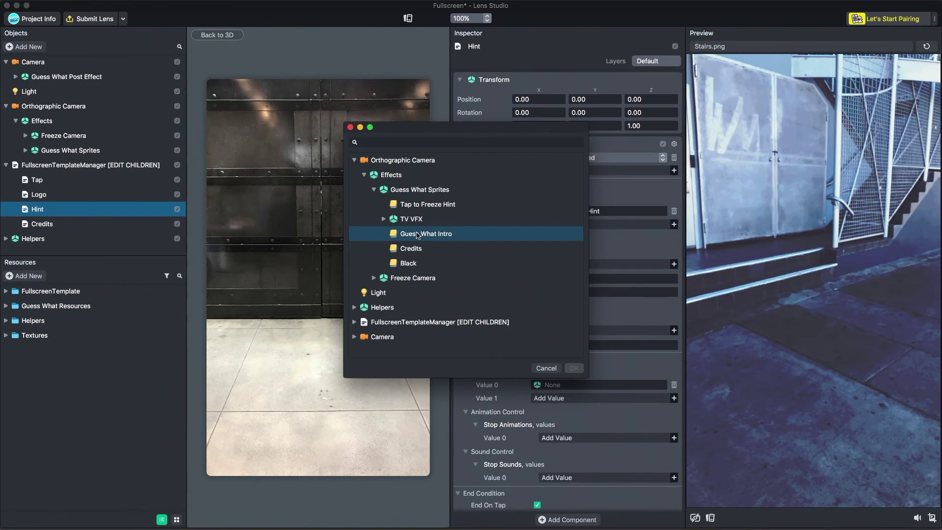
double_click(417, 204)
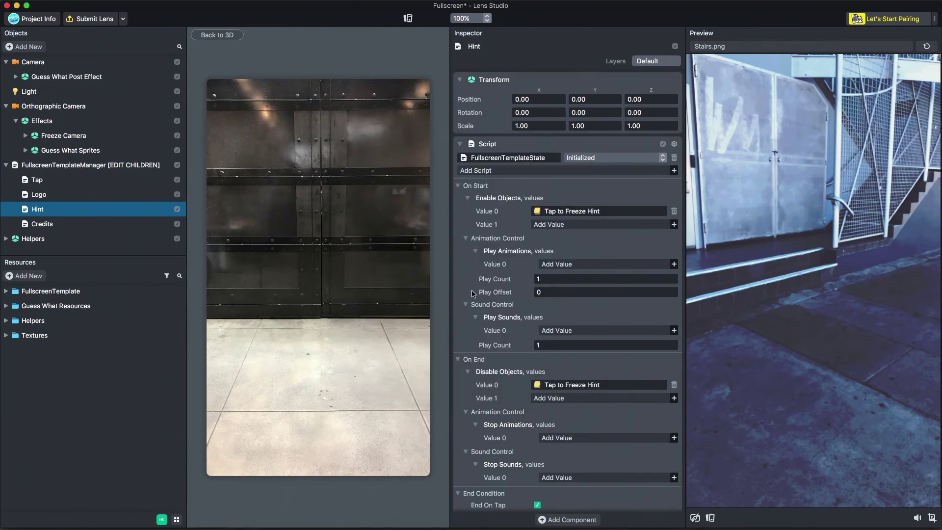
Add the GuessWhat sound to the sounds the Hint state stops on end.
scroll(474, 294, "down", 2)
left_click(559, 436)
left_click(552, 435)
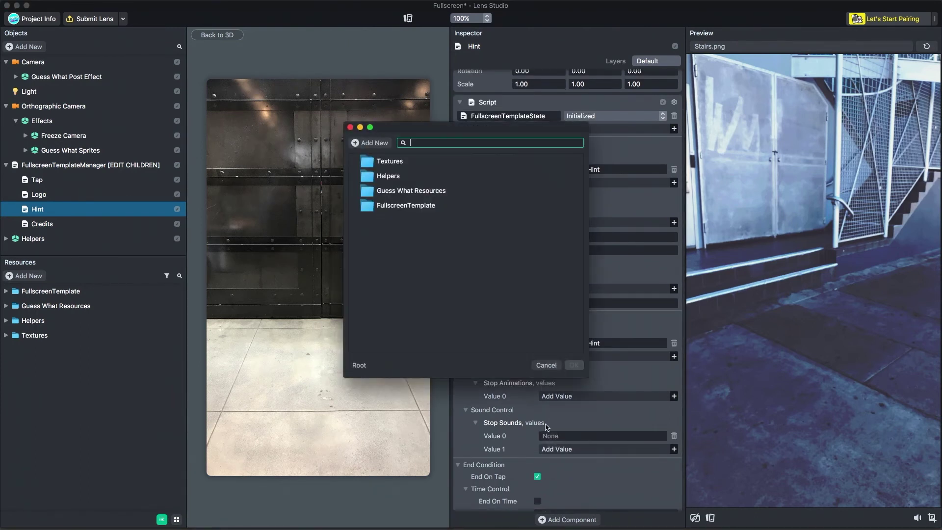
left_click(405, 195)
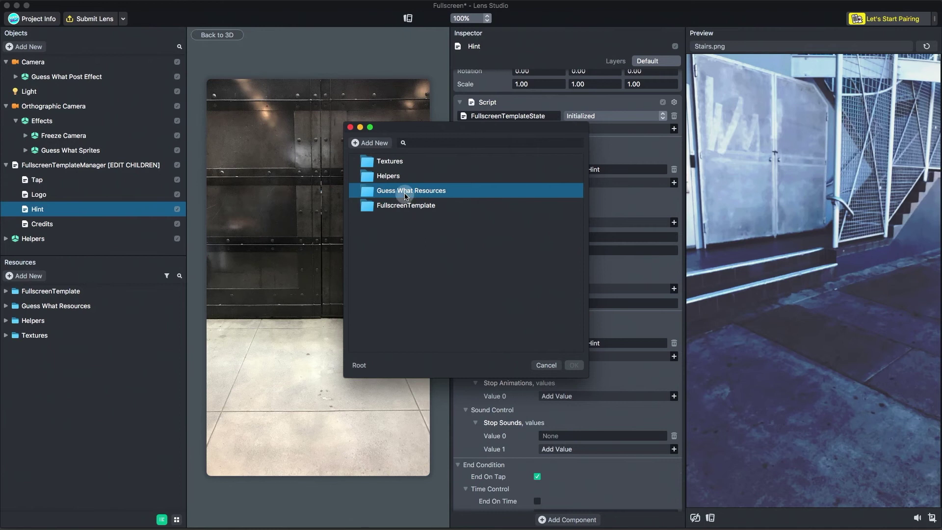
double_click(406, 191)
left_click(389, 176)
double_click(390, 176)
double_click(388, 177)
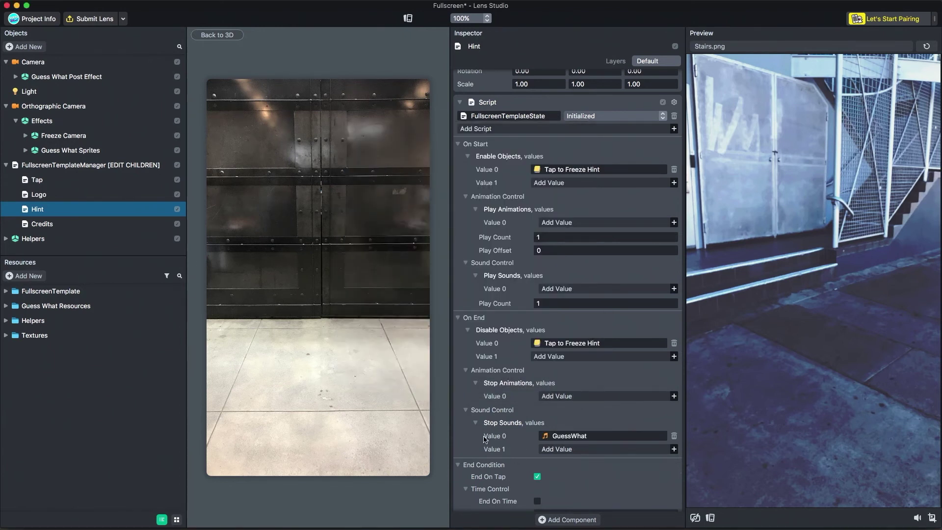
scroll(485, 449, "down", 1)
left_click(461, 465)
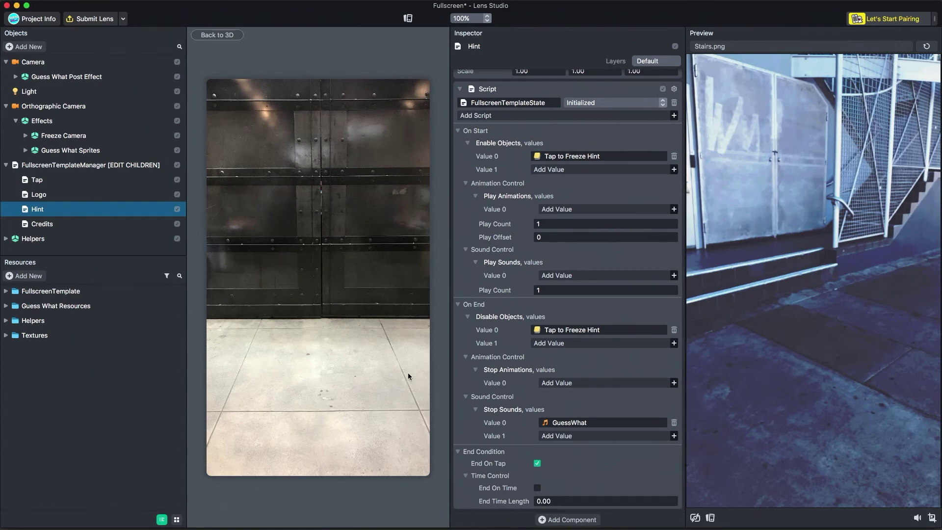
Add a script component to the Tap to Freeze Hint sprite and assign the HideWhenRecording script from Helpers.
left_click(25, 150)
left_click(68, 224)
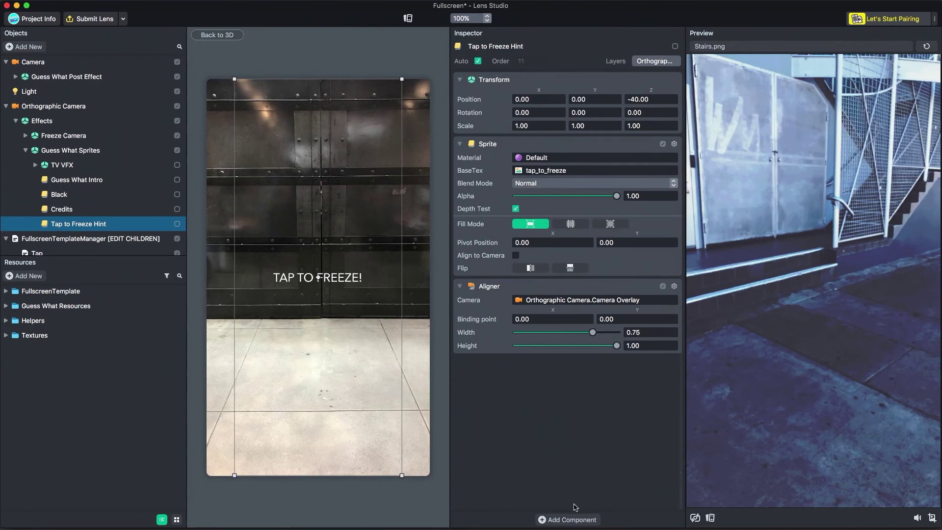
left_click(576, 520)
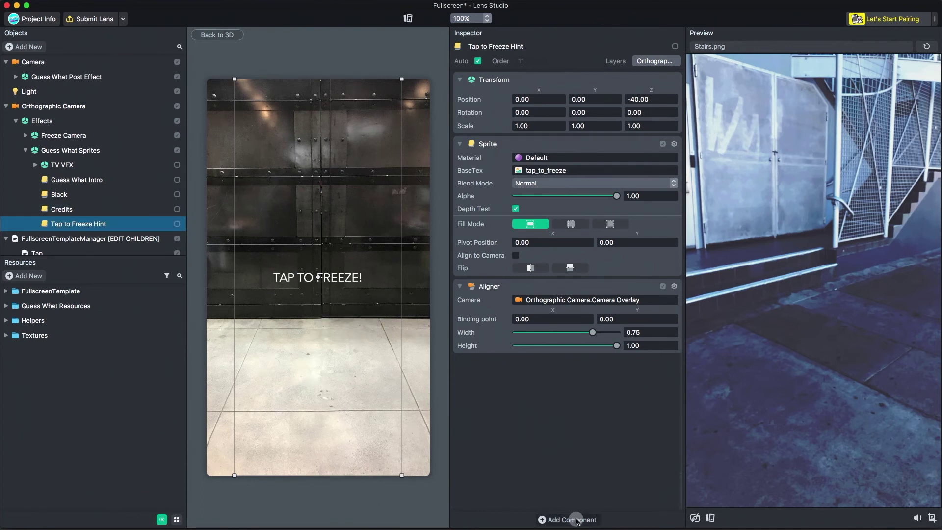
left_click(564, 493)
left_click(517, 378)
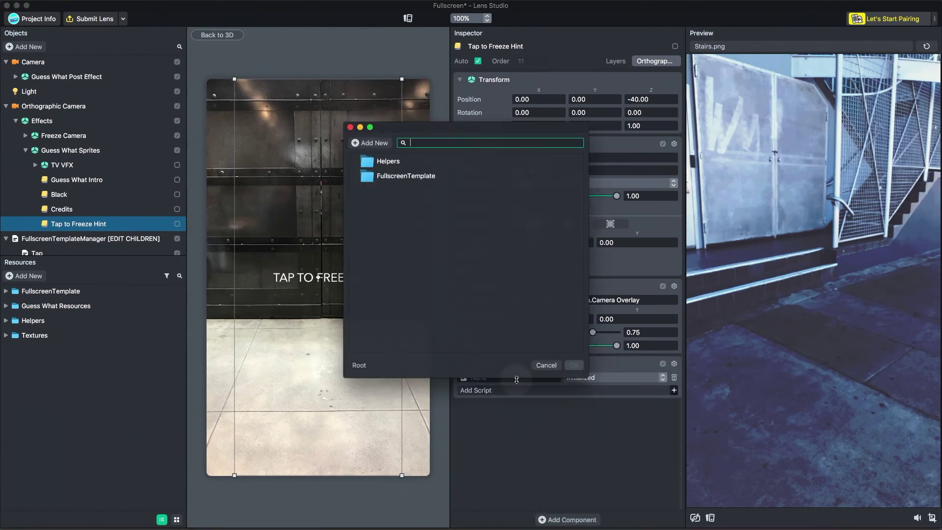
double_click(393, 161)
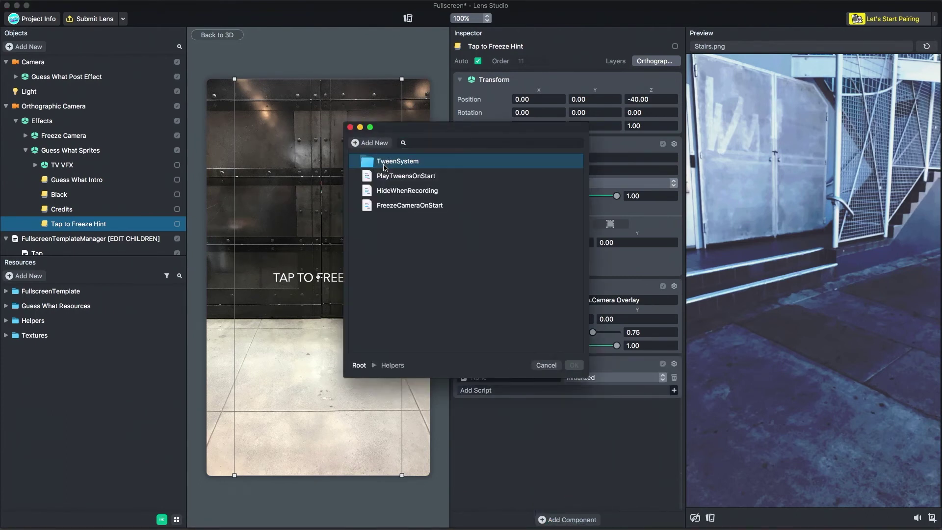
double_click(403, 191)
Set the HideWhenRecording script to run on Frame Updated and restart the preview.
left_click(590, 378)
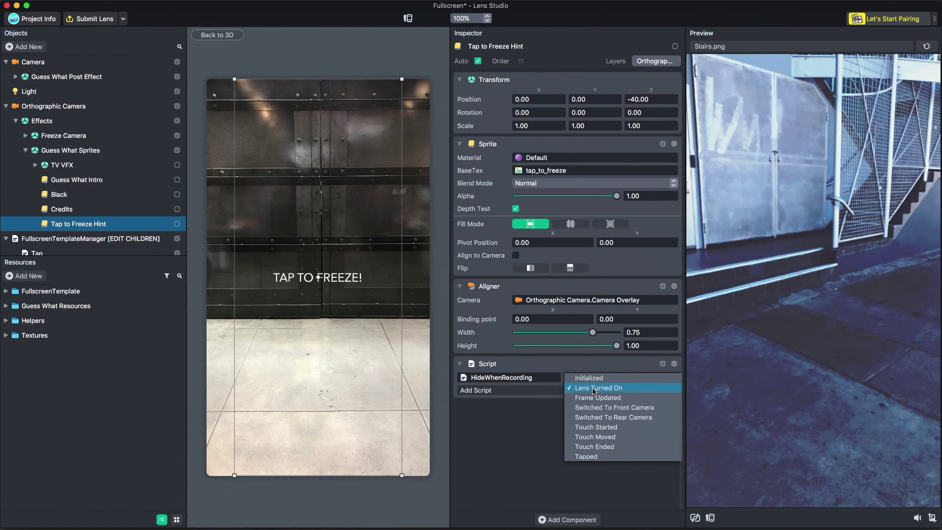
left_click(597, 397)
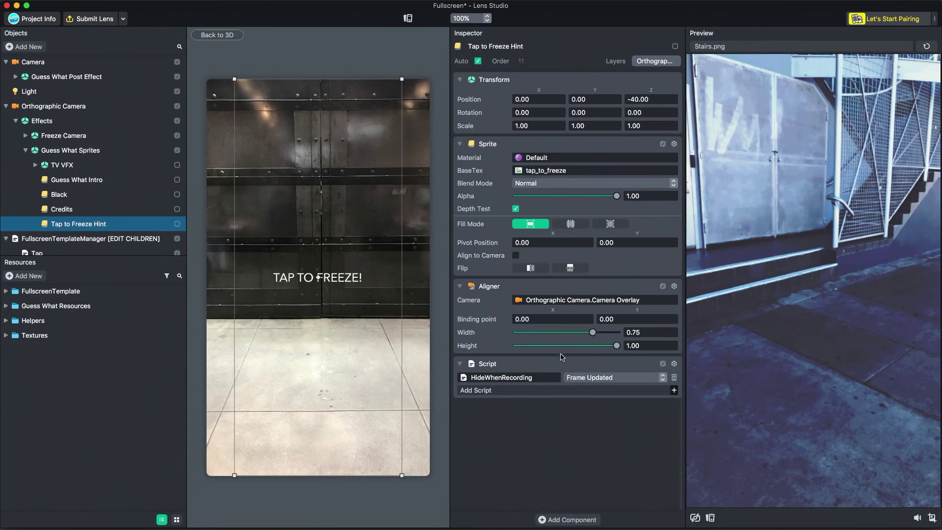
left_click(926, 46)
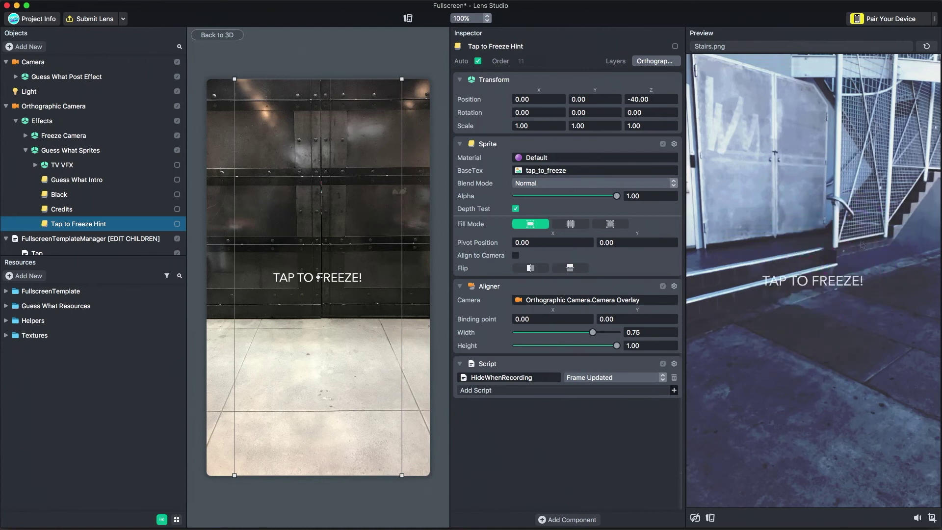
Set the Credits state to enable the Credits sprite object on start.
left_click(25, 150)
left_click(73, 209)
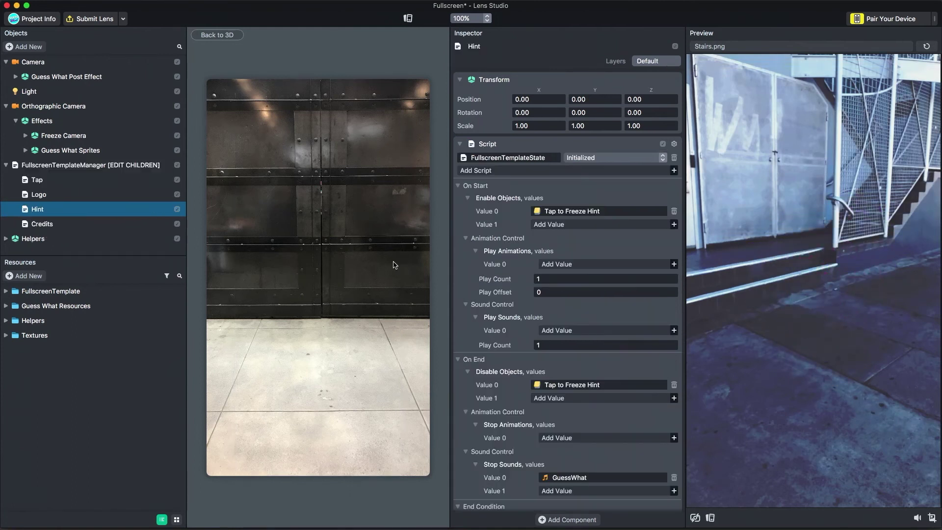
left_click(112, 226)
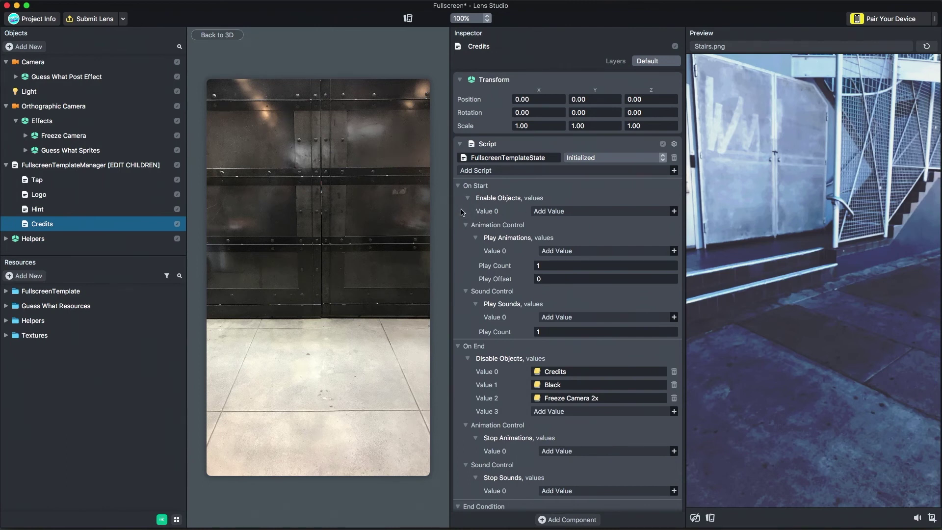
left_click(549, 212)
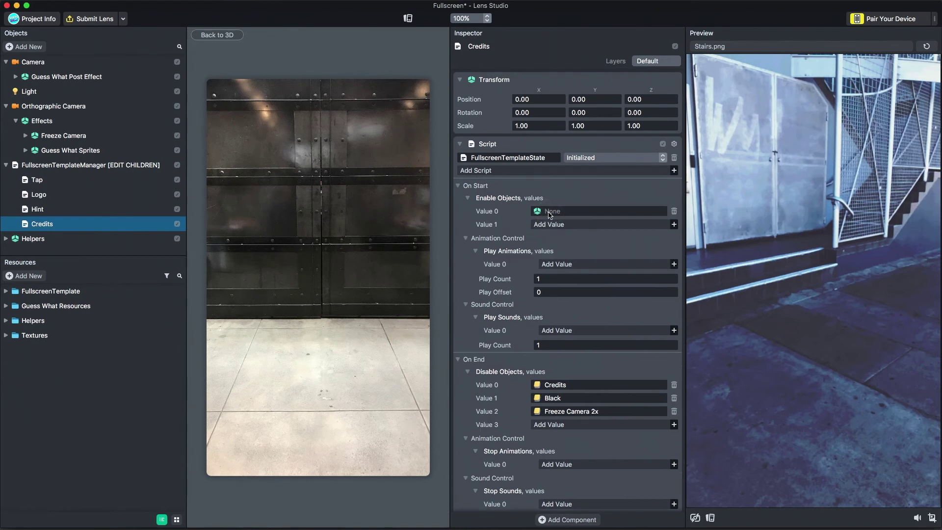
left_click(550, 212)
left_click(355, 160)
left_click(364, 175)
left_click(374, 189)
left_click(375, 190)
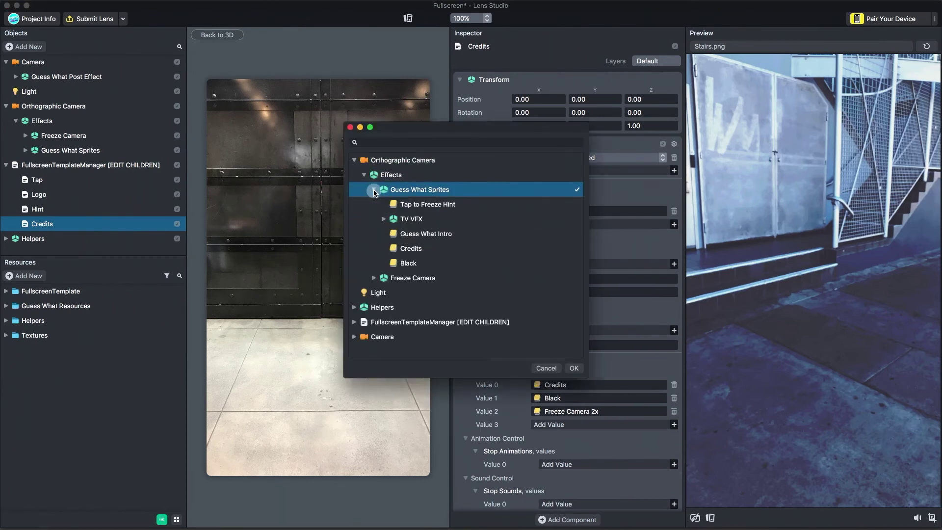
double_click(411, 248)
Add the Black sprite to the objects the Credits state enables on start.
left_click(564, 226)
left_click(563, 225)
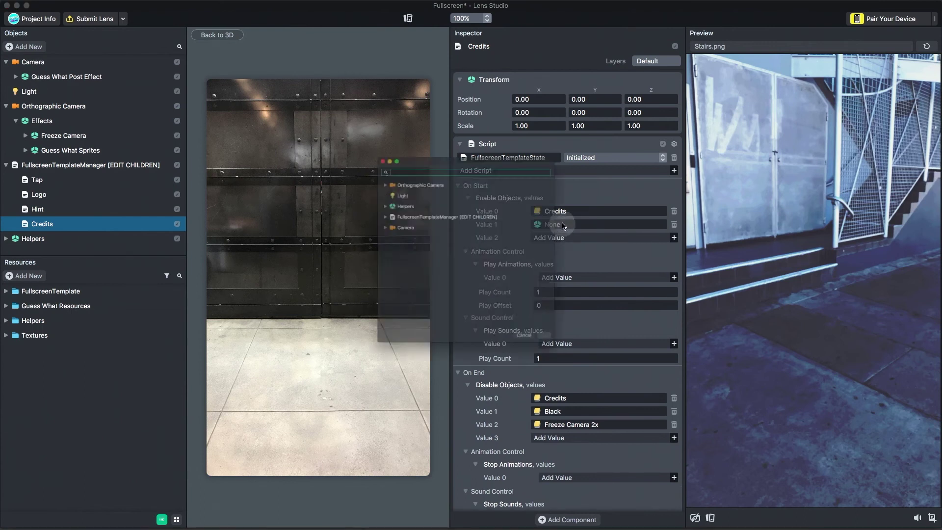
left_click(354, 160)
left_click(363, 175)
double_click(392, 189)
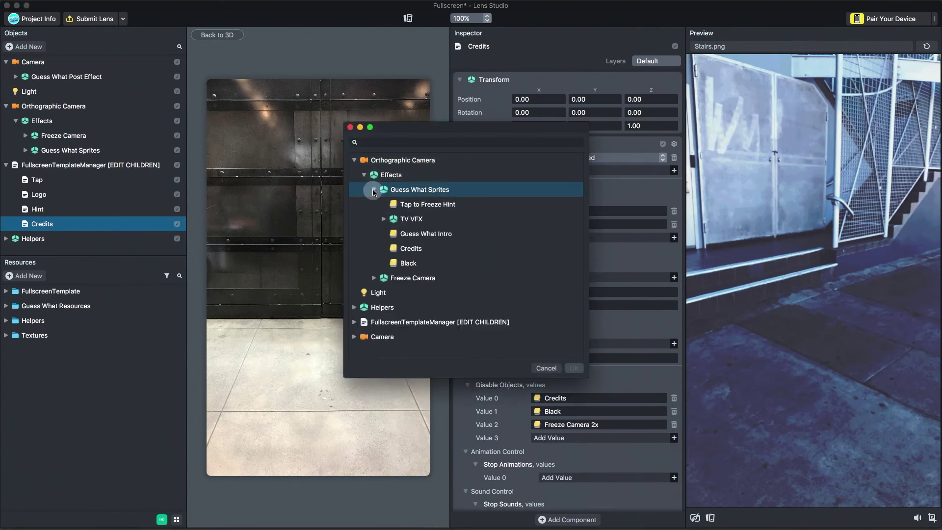
double_click(400, 263)
Add Freeze Camera 2x to the objects the Credits state enables on start.
left_click(553, 239)
left_click(553, 239)
left_click(356, 160)
left_click(364, 175)
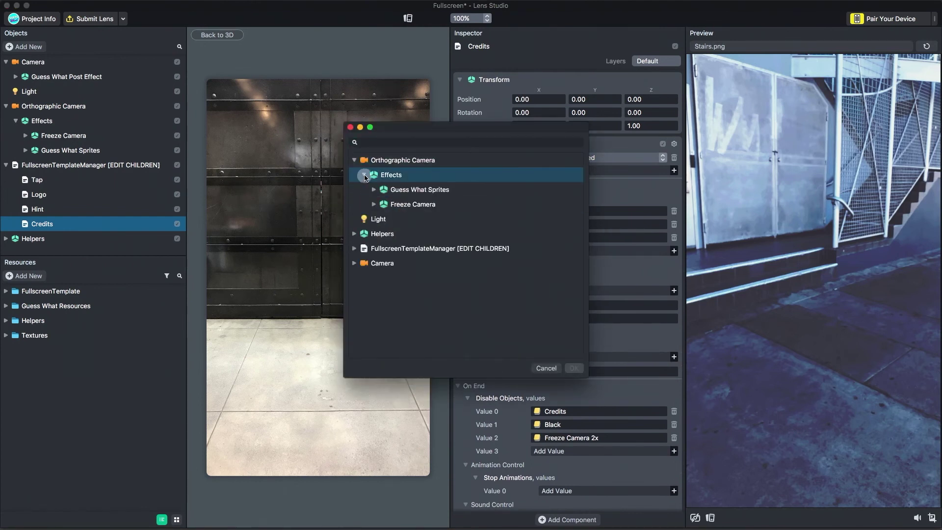
left_click(413, 204)
left_click(374, 205)
left_click(430, 234)
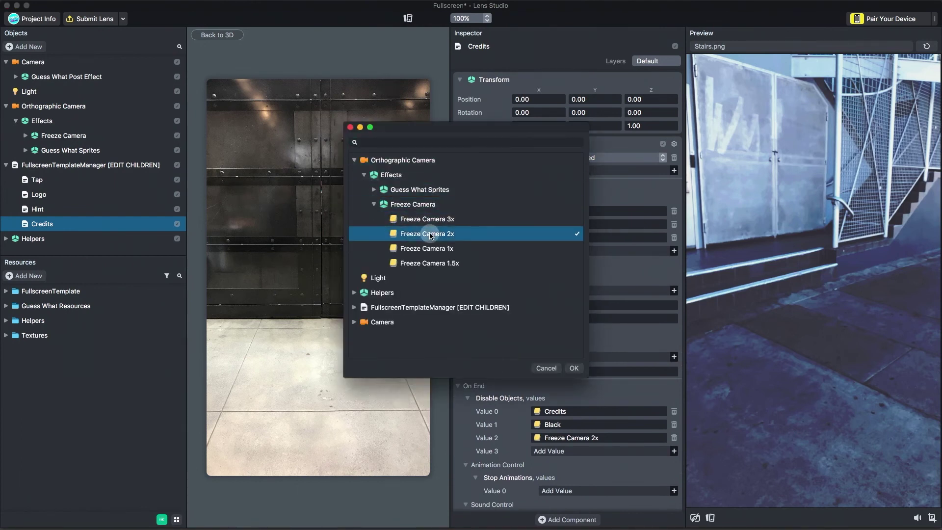
double_click(462, 235)
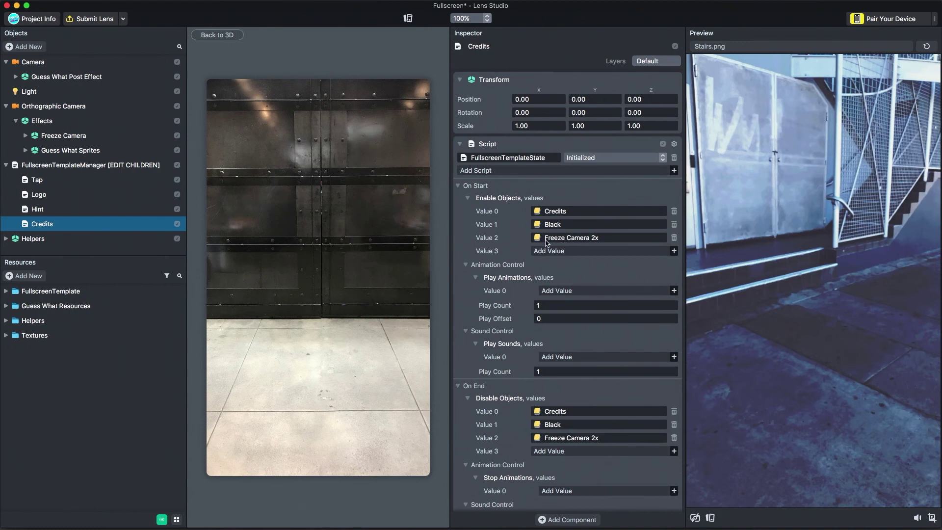
left_click(27, 135)
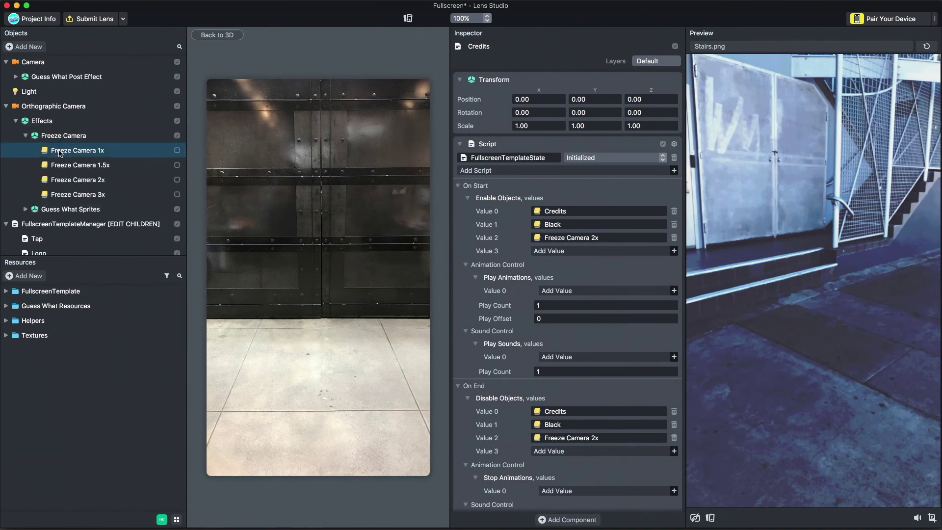
left_click(24, 136)
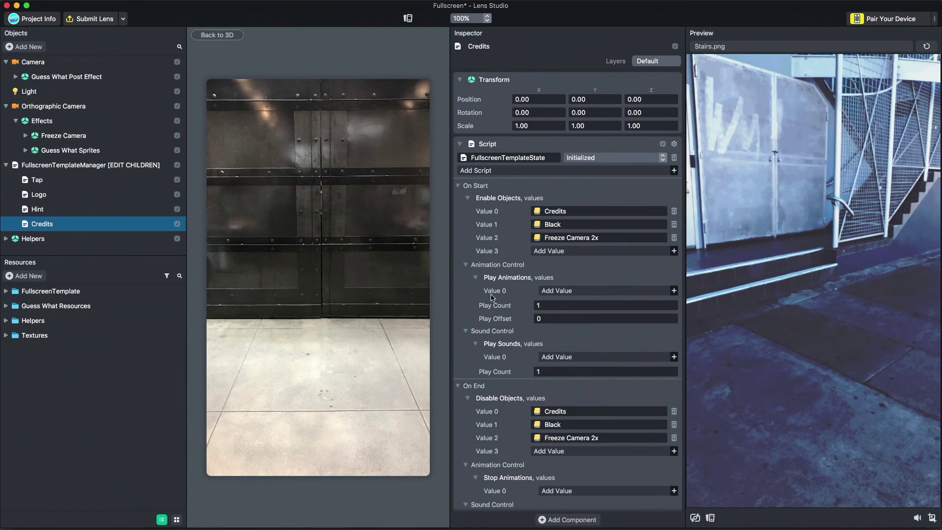
Add the Credit sound to the sounds the Credits state plays on start.
left_click(562, 358)
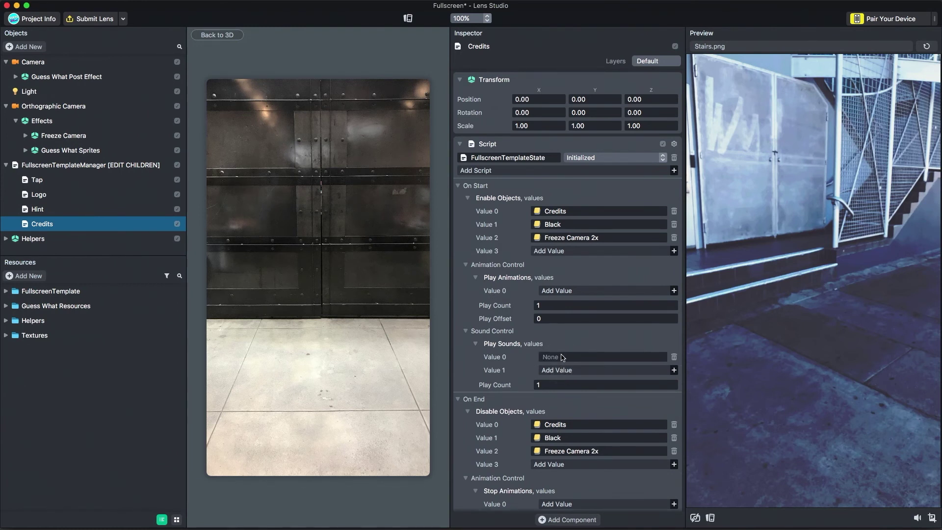
left_click(559, 358)
double_click(393, 191)
double_click(390, 175)
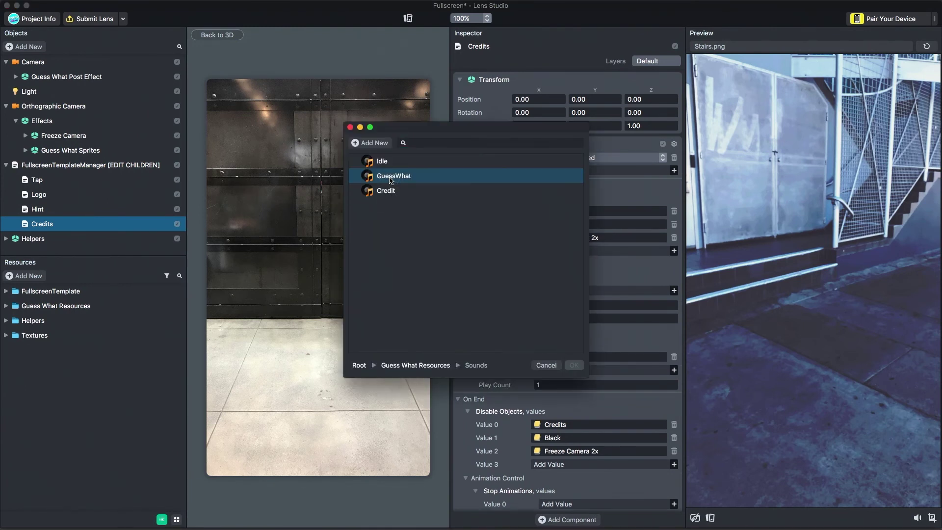
double_click(389, 191)
scroll(508, 305, "down", 5)
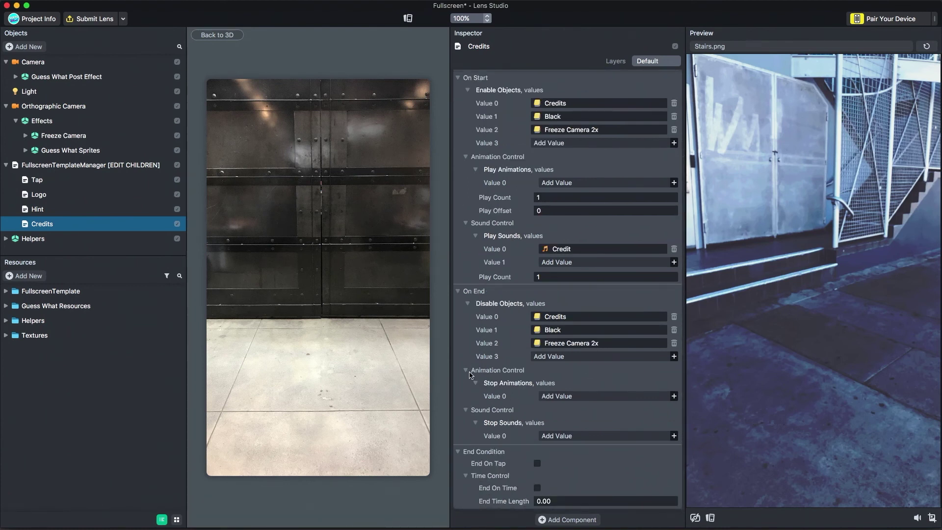
Add the Credit sound to the sounds the Credits state stops on end.
left_click(567, 437)
left_click(564, 435)
double_click(378, 191)
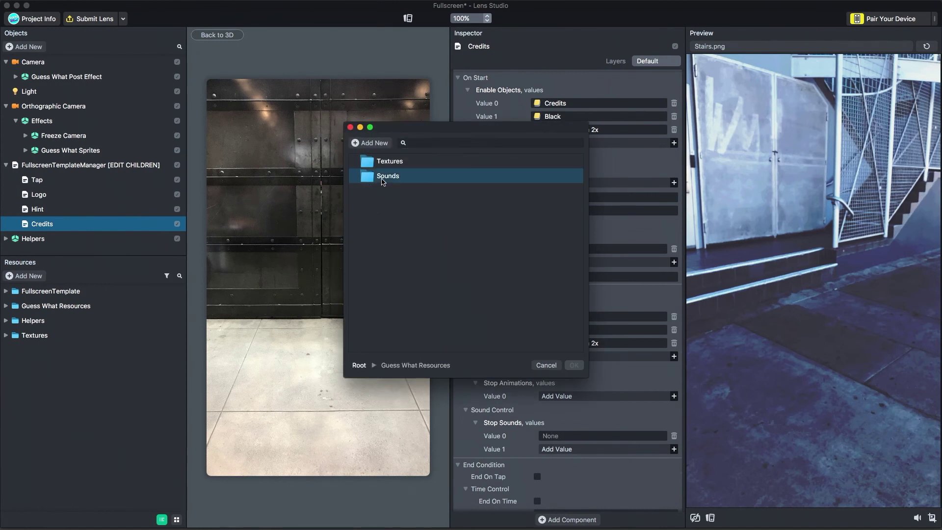
double_click(381, 177)
double_click(386, 190)
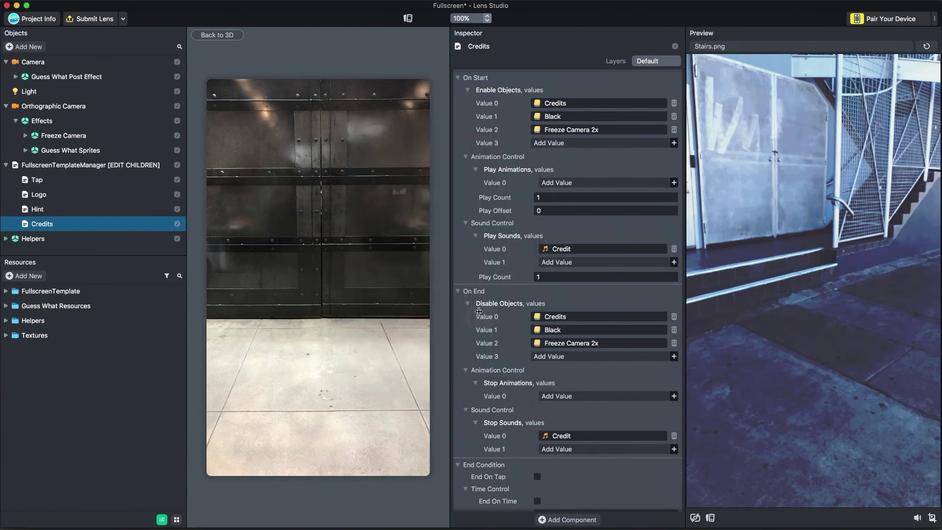
Set the Credits state to end on time after 3.5 seconds and restart the Lens preview.
scroll(490, 406, "down", 1)
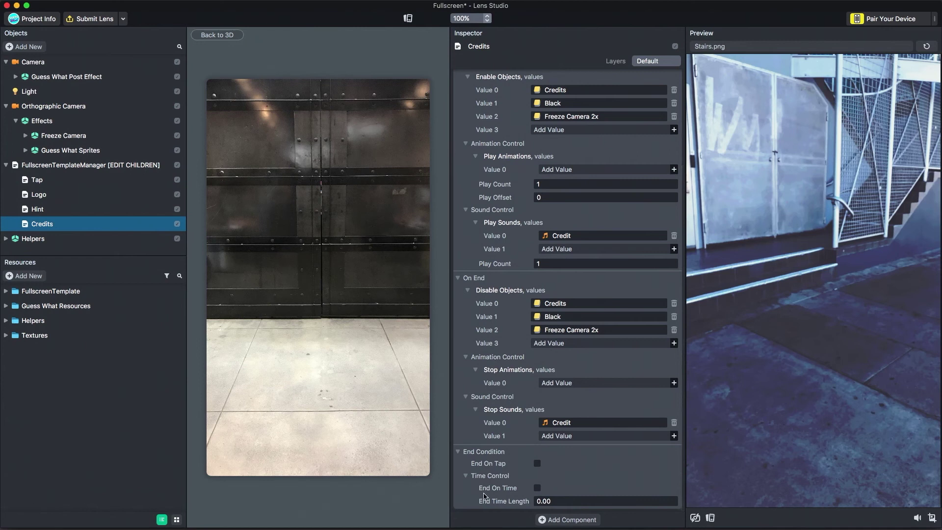
left_click(537, 488)
left_click(554, 500)
type("3.5")
key("Return")
left_click(926, 46)
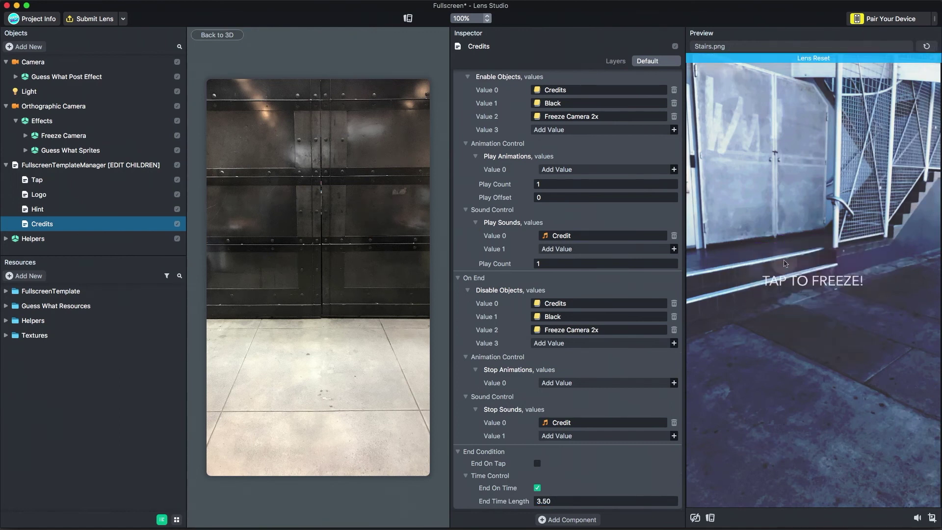
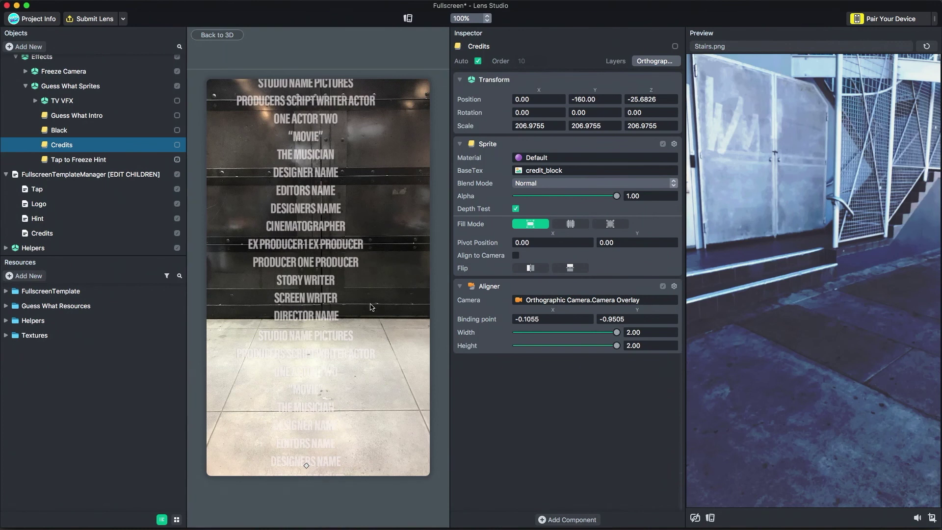
Set the Credits sprite's Aligner binding point to 0, 0.
left_click(554, 318)
type("0")
key("Tab")
type("0")
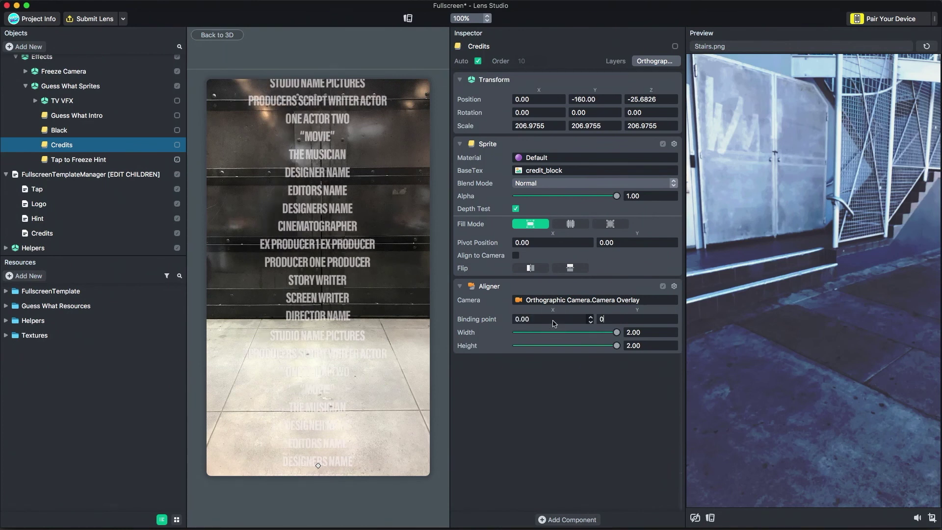
key("Return")
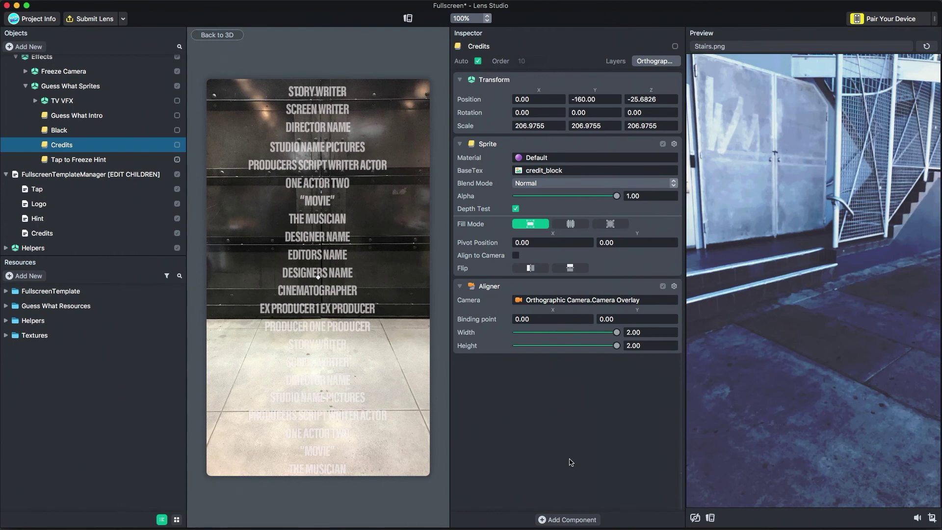
Add a Script component to the Credits sprite and assign it the TweenBillboard script from the TweenTypes folder.
left_click(577, 519)
left_click(567, 494)
left_click(504, 376)
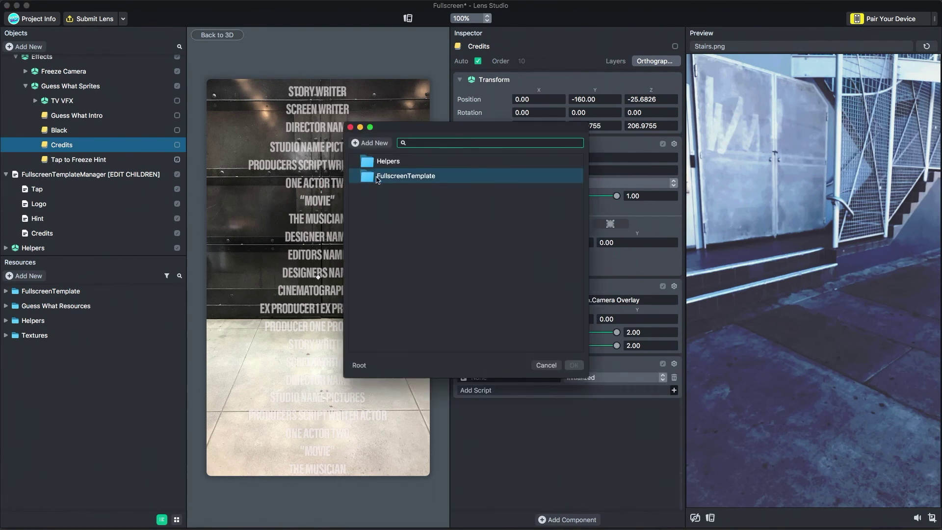
double_click(378, 162)
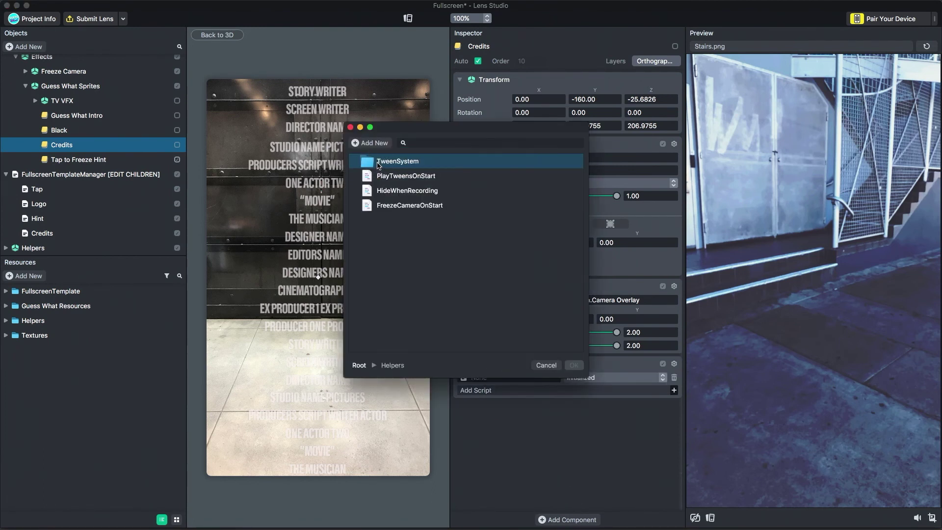
double_click(379, 162)
double_click(379, 162)
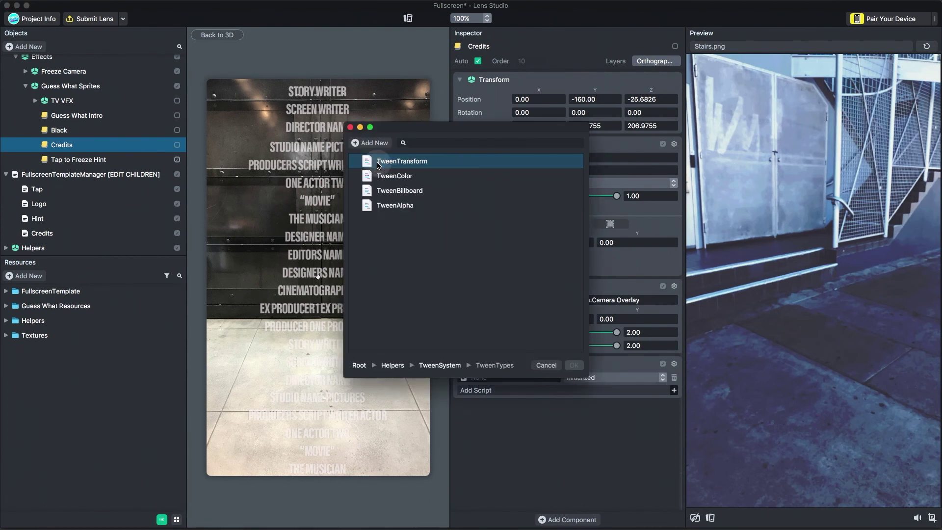
double_click(391, 192)
Set the tween's binding point to run from Y -3 to Y 3 over 3 seconds with Linear easing.
scroll(533, 404, "down", 2)
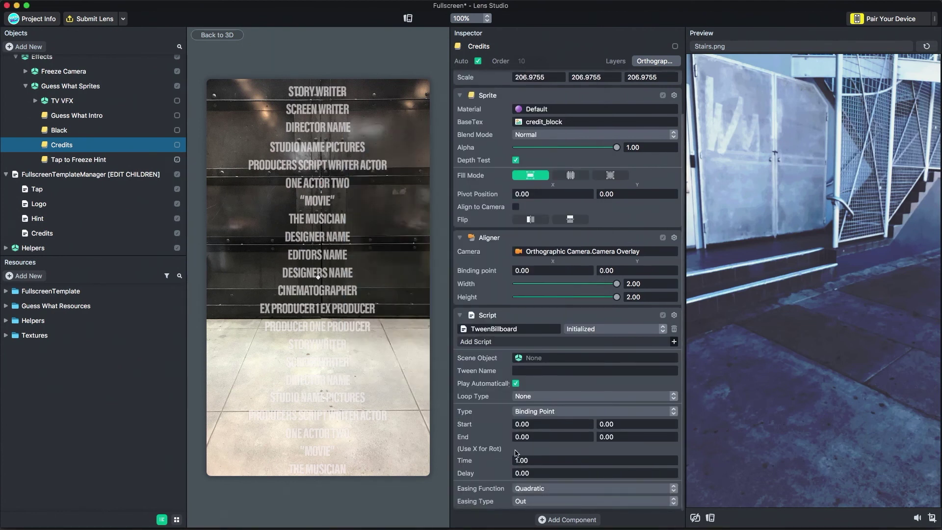
left_click(526, 427)
left_click(617, 425)
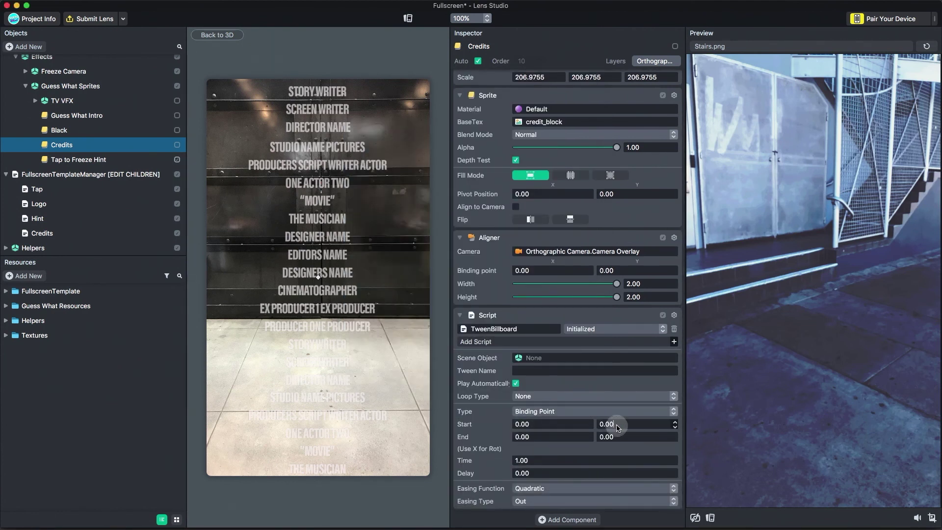
key("super+a")
type("-3")
key("Tab")
key("Tab")
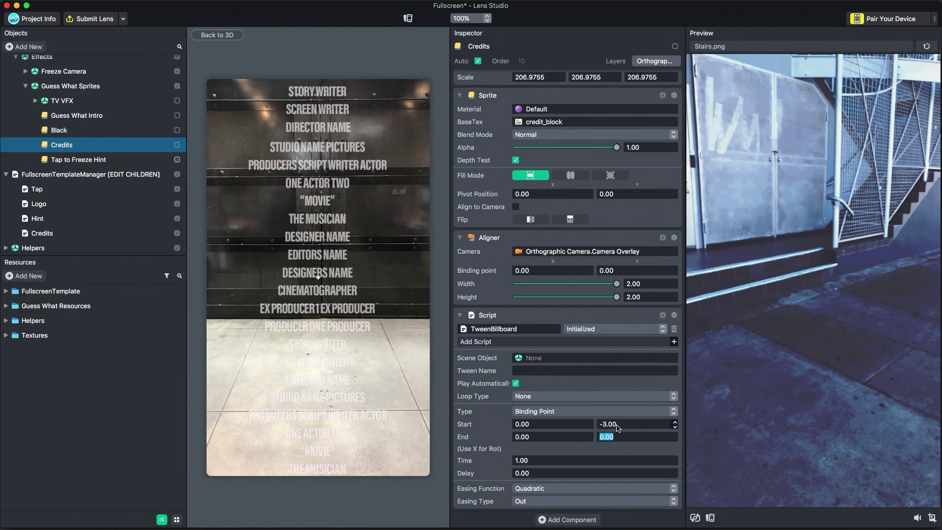
type("3")
key("Tab")
key("Tab")
left_click(519, 487)
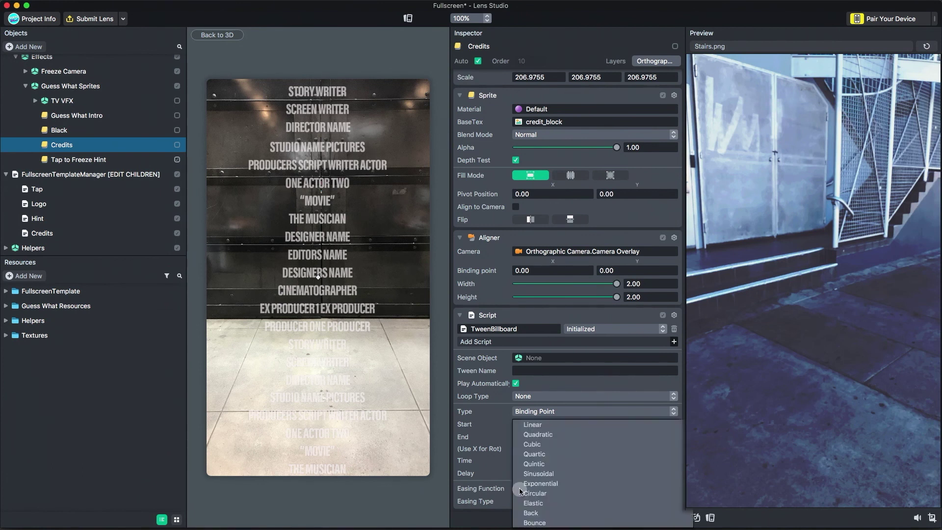
left_click(528, 425)
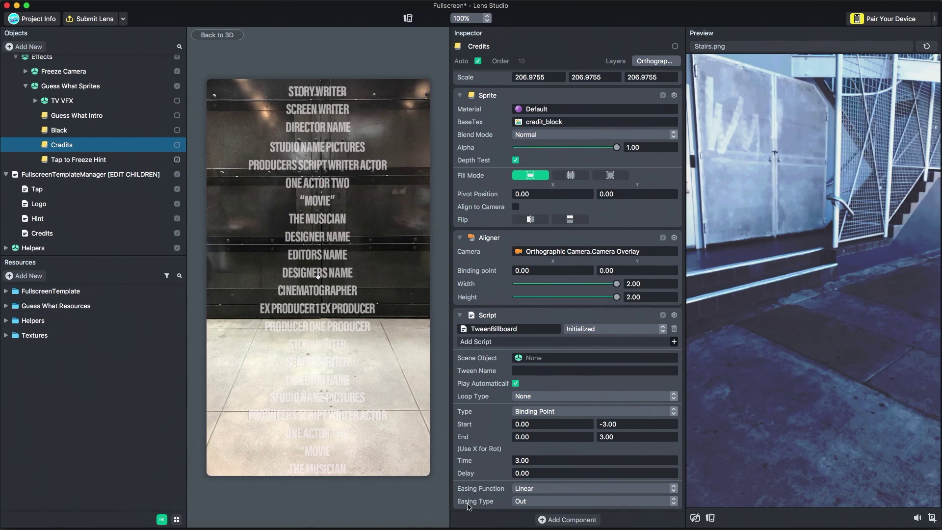
Disable automatic playing for the TweenBillboard script and name the tween Credits.
left_click(515, 384)
left_click(528, 371)
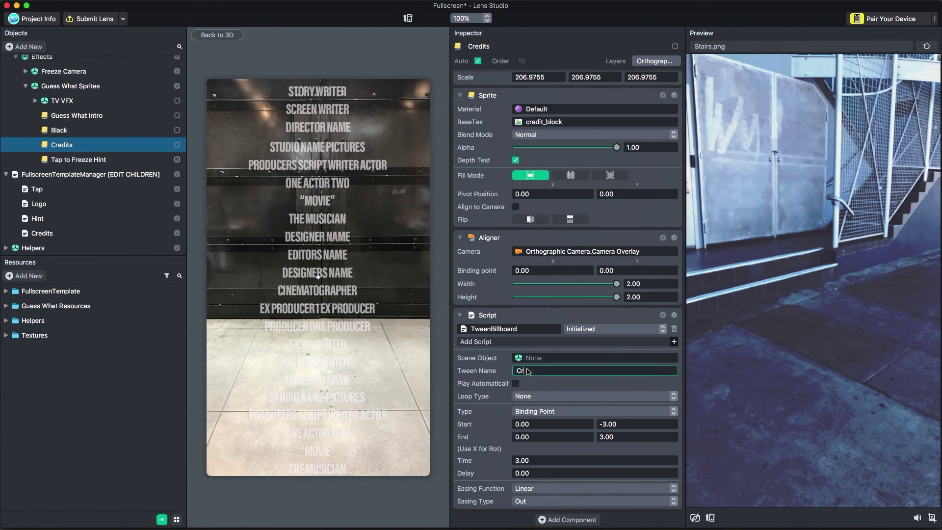
left_click(493, 379)
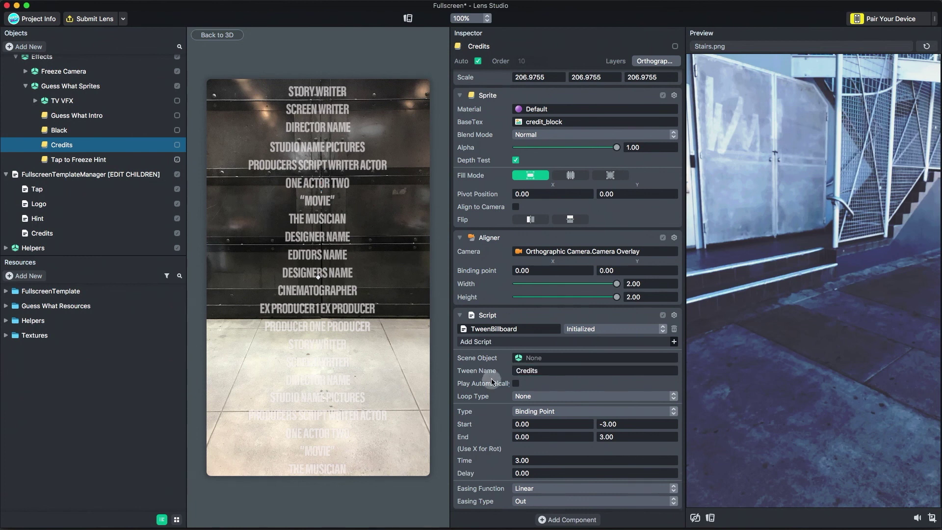
Add a second Script component to the Credits sprite and assign it the PlayTweensOnStart script from Helpers.
left_click(554, 519)
left_click(556, 493)
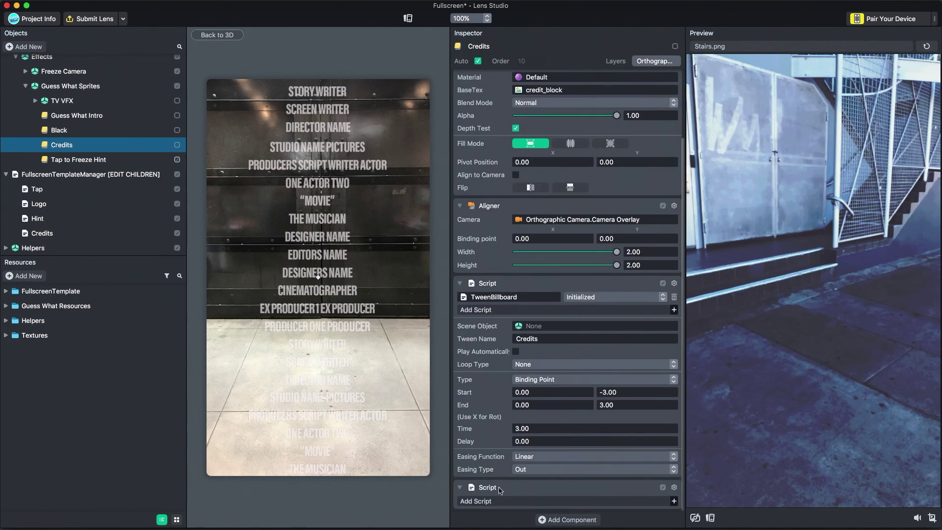
left_click(501, 503)
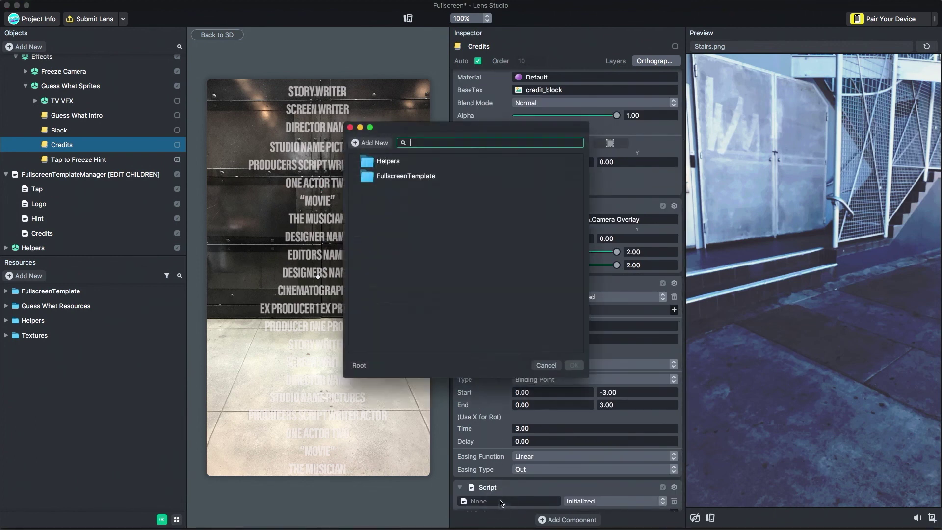
double_click(392, 161)
double_click(406, 176)
Add Credits to the tween names played by the PlayTweensOnStart script.
scroll(490, 386, "down", 1)
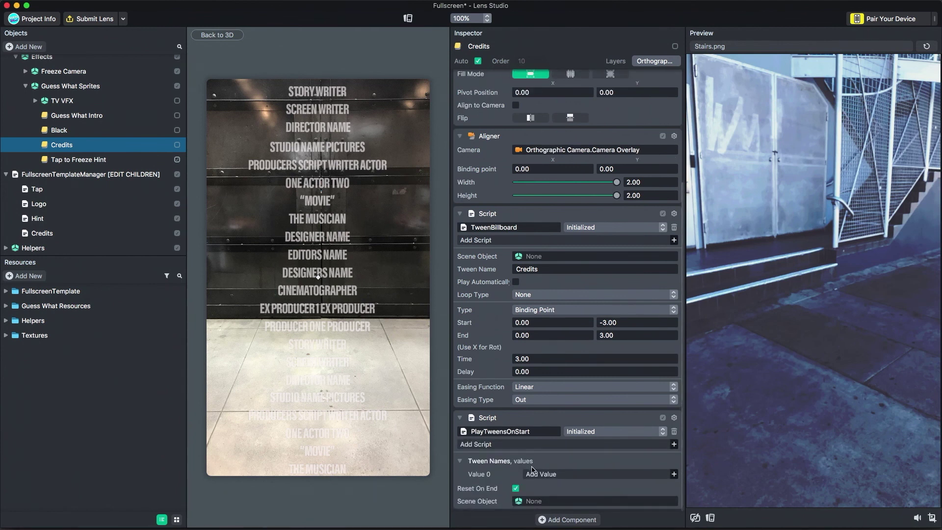
left_click(542, 475)
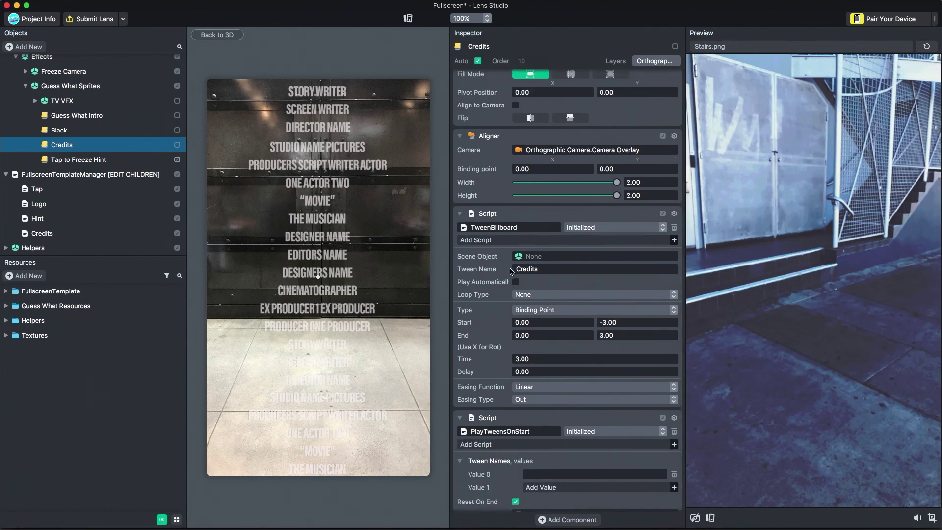
left_click(540, 474)
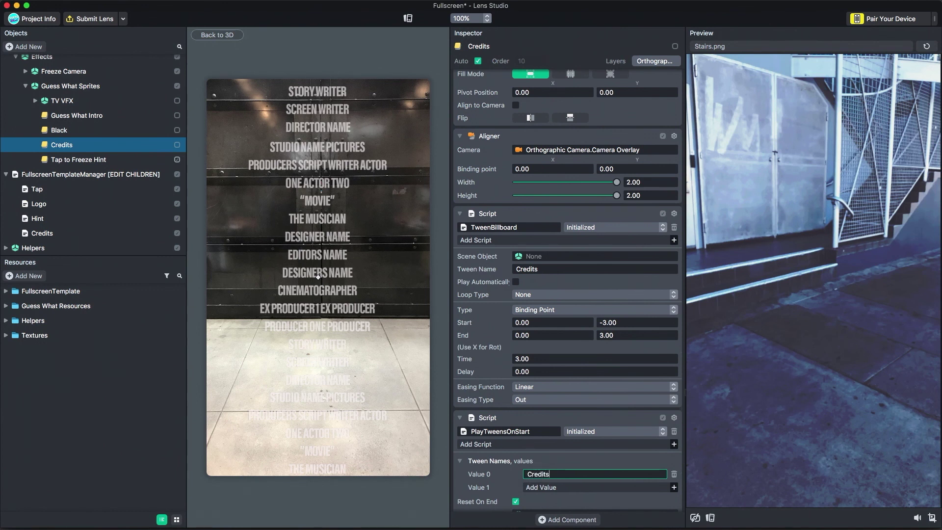
Restart the Lens preview and tap through its states to check the credits animation.
left_click(927, 46)
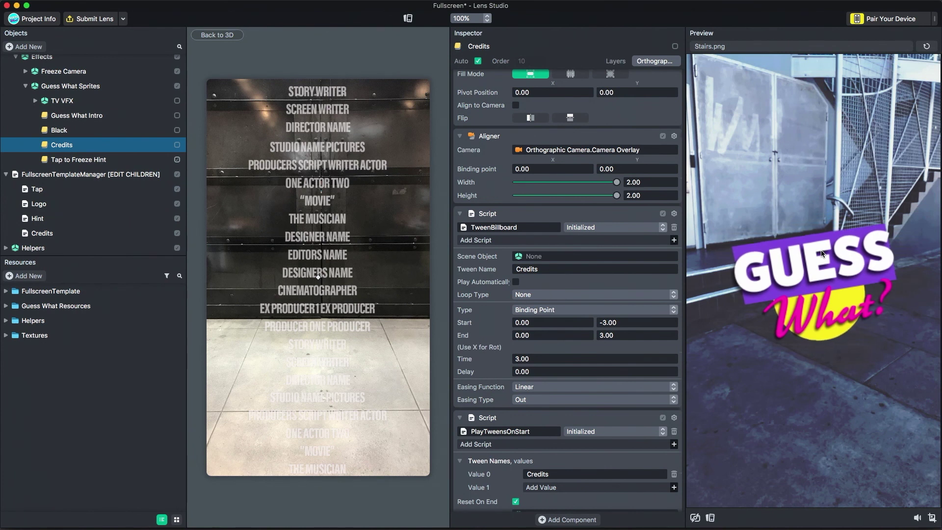
left_click(936, 249)
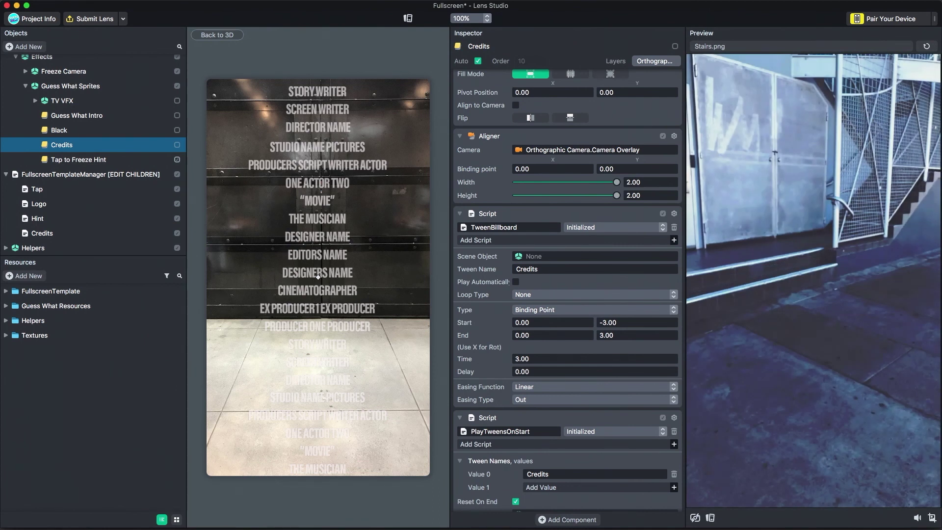
left_click(824, 253)
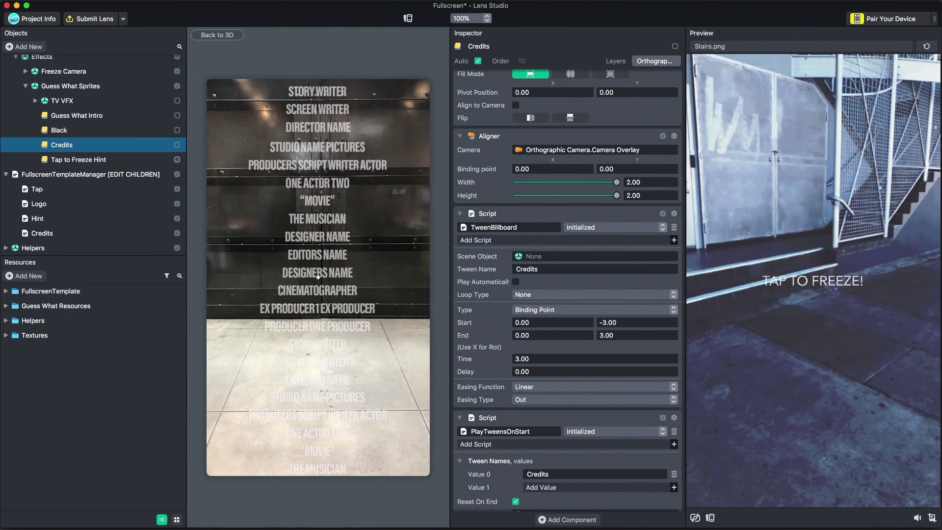
left_click(935, 250)
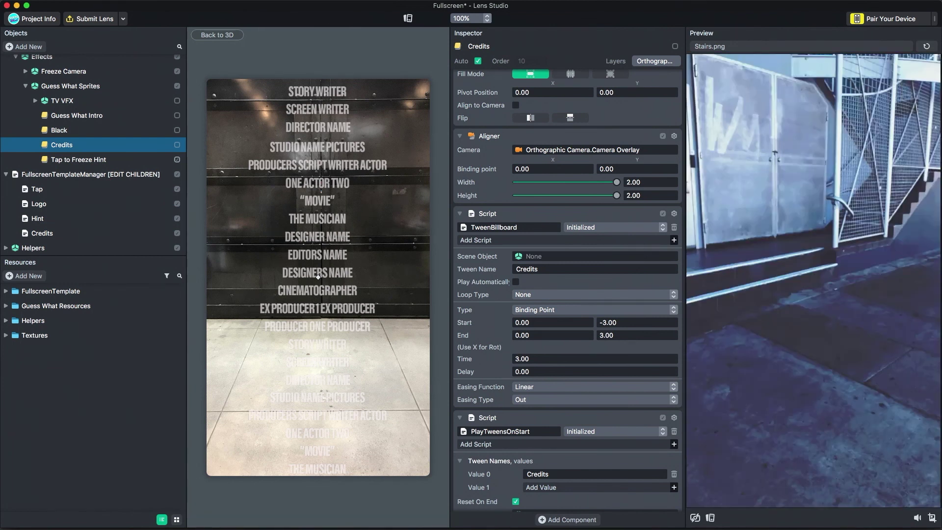
Switch the preview footage to the Beach.webm video.
left_click(805, 46)
left_click(813, 244)
left_click(788, 319)
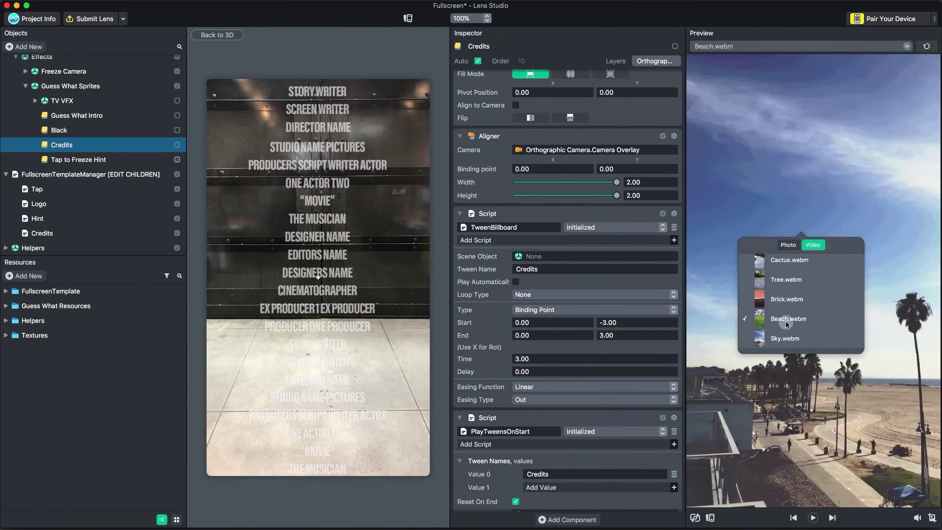
Play the preview video and trigger the freeze effect to watch the credits roll over it.
left_click(813, 517)
left_click(814, 519)
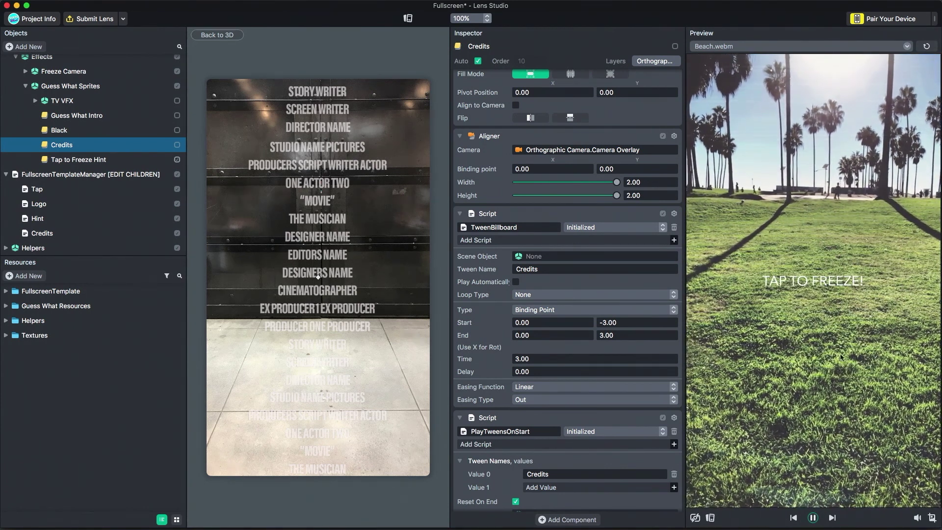
left_click(840, 241)
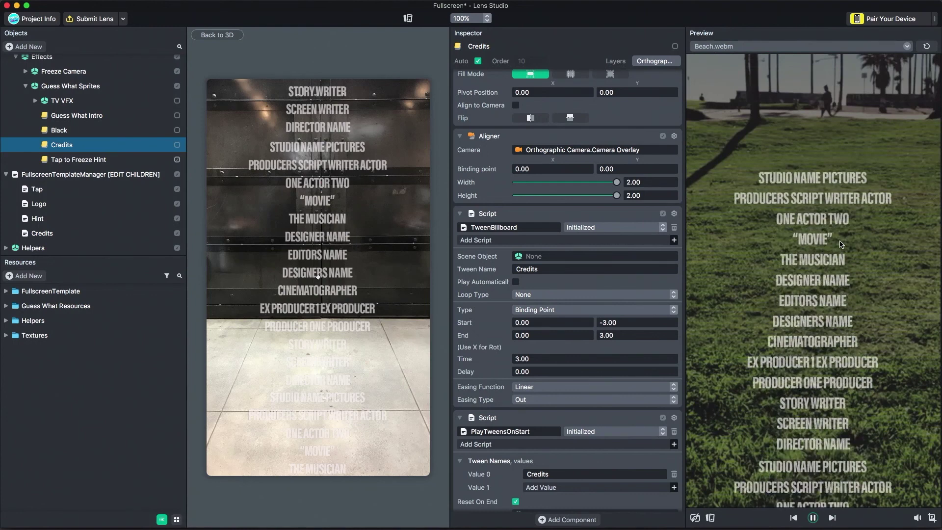